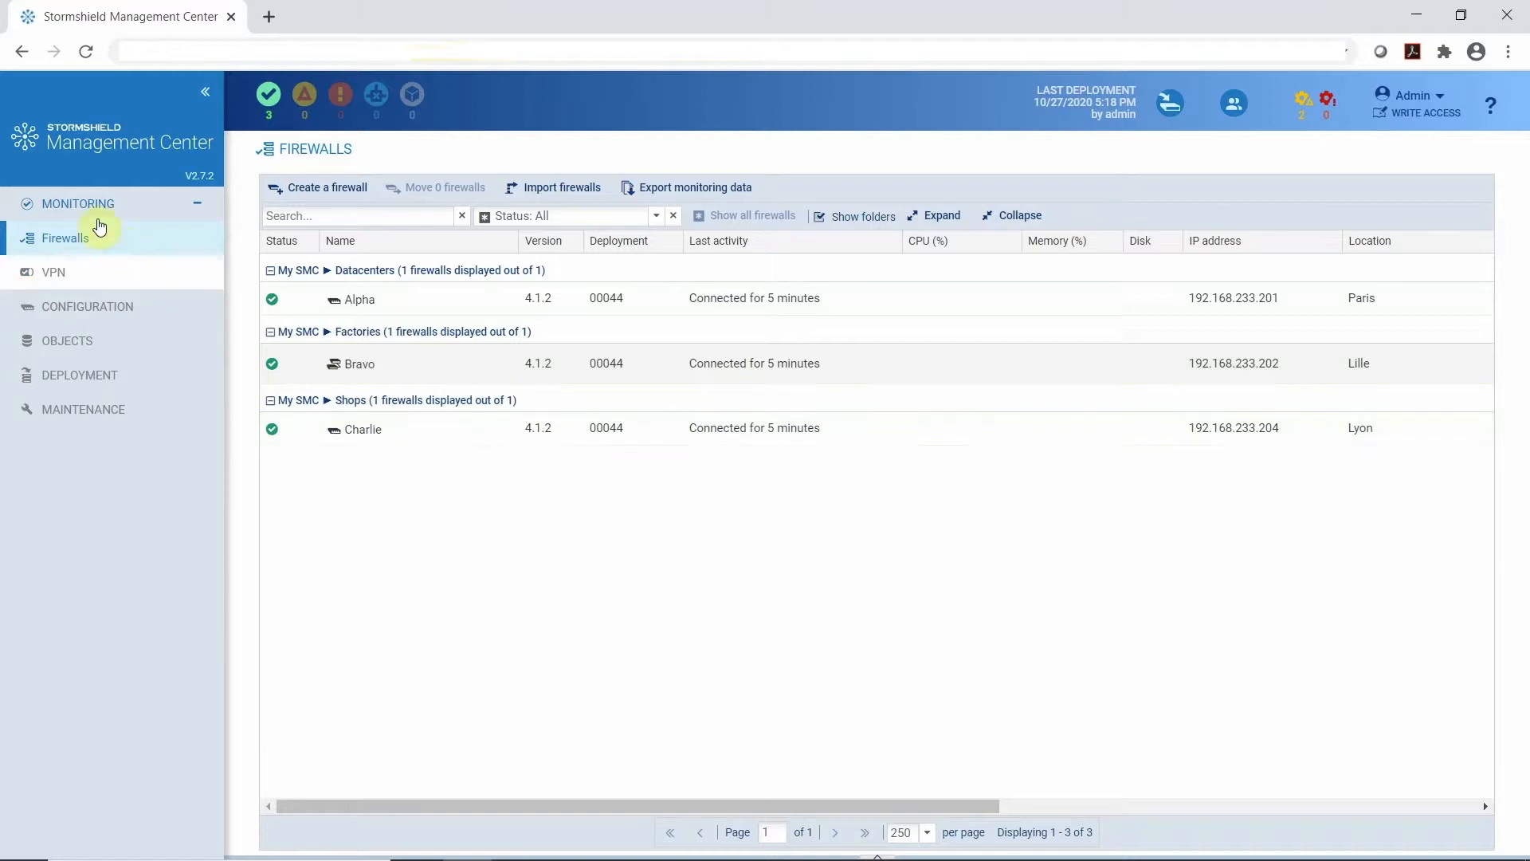
Step: Check the VPN tunnel monitoring and start a new star VPN topology named Star_from_Alpha
left_click(46, 272)
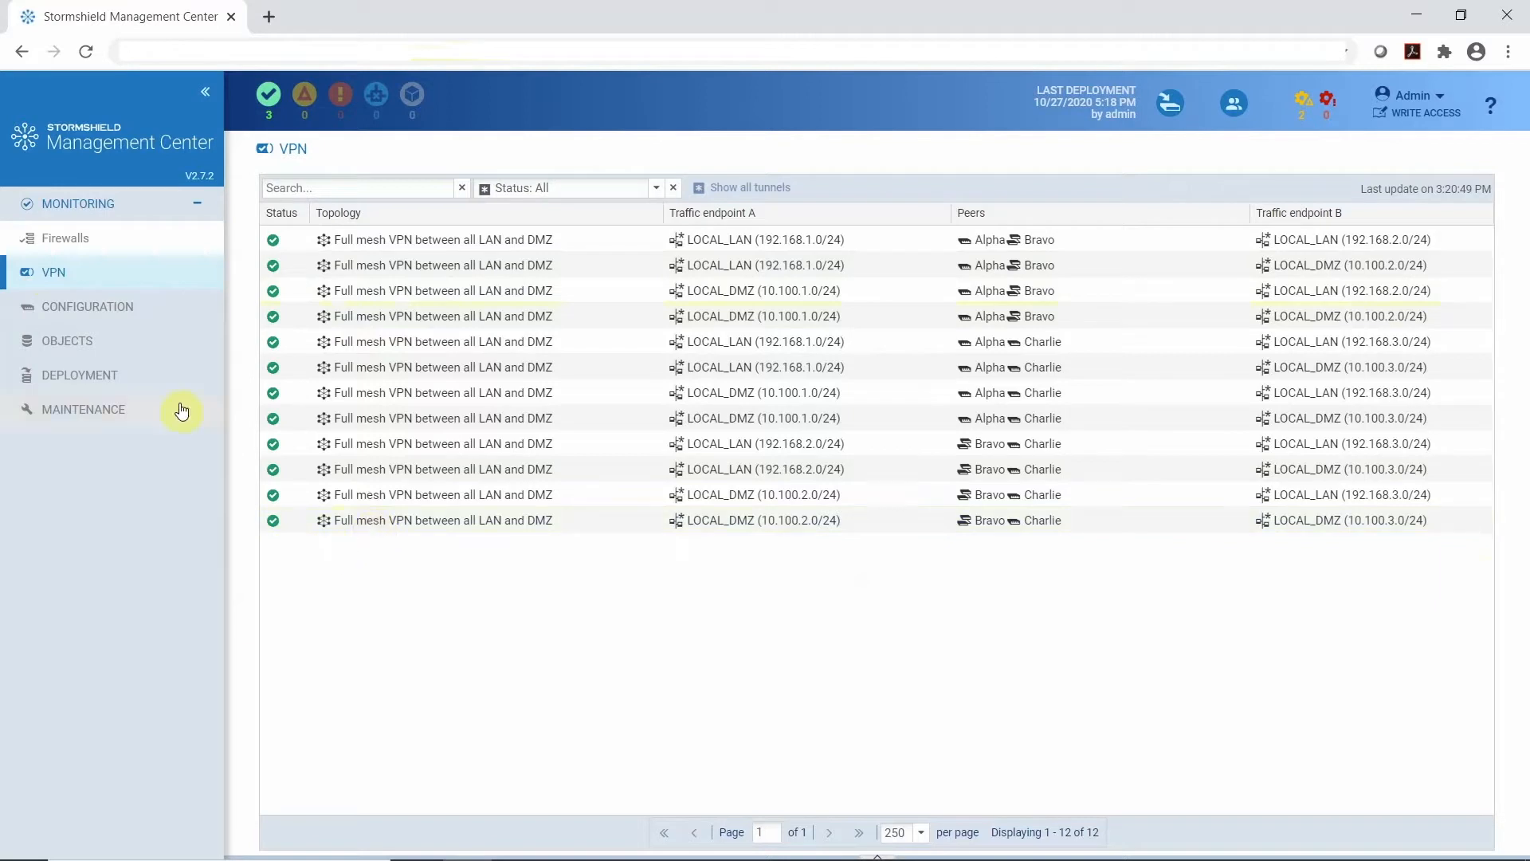
left_click(102, 306)
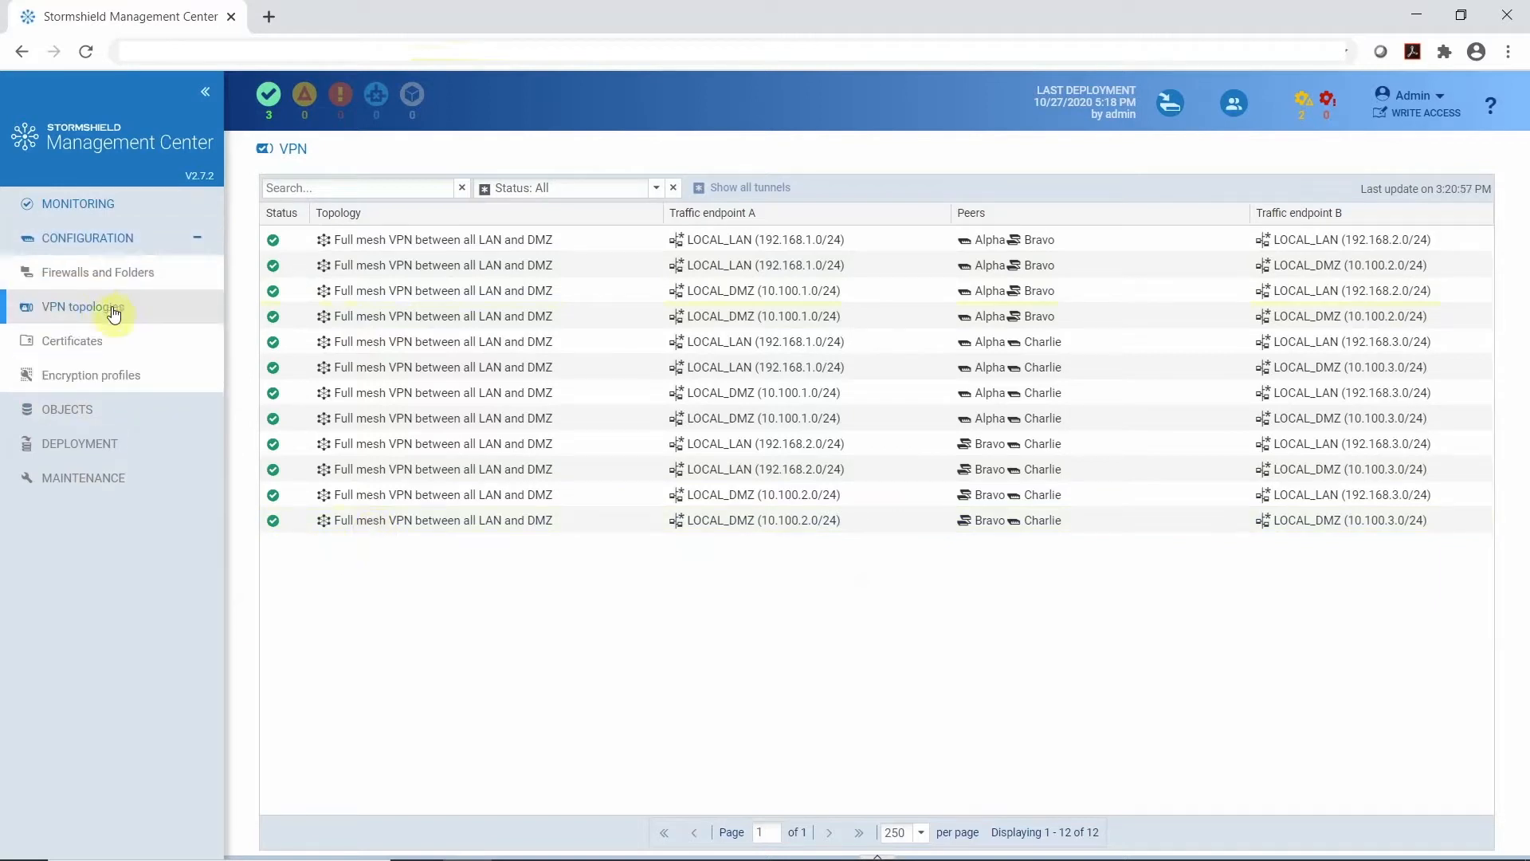
left_click(112, 312)
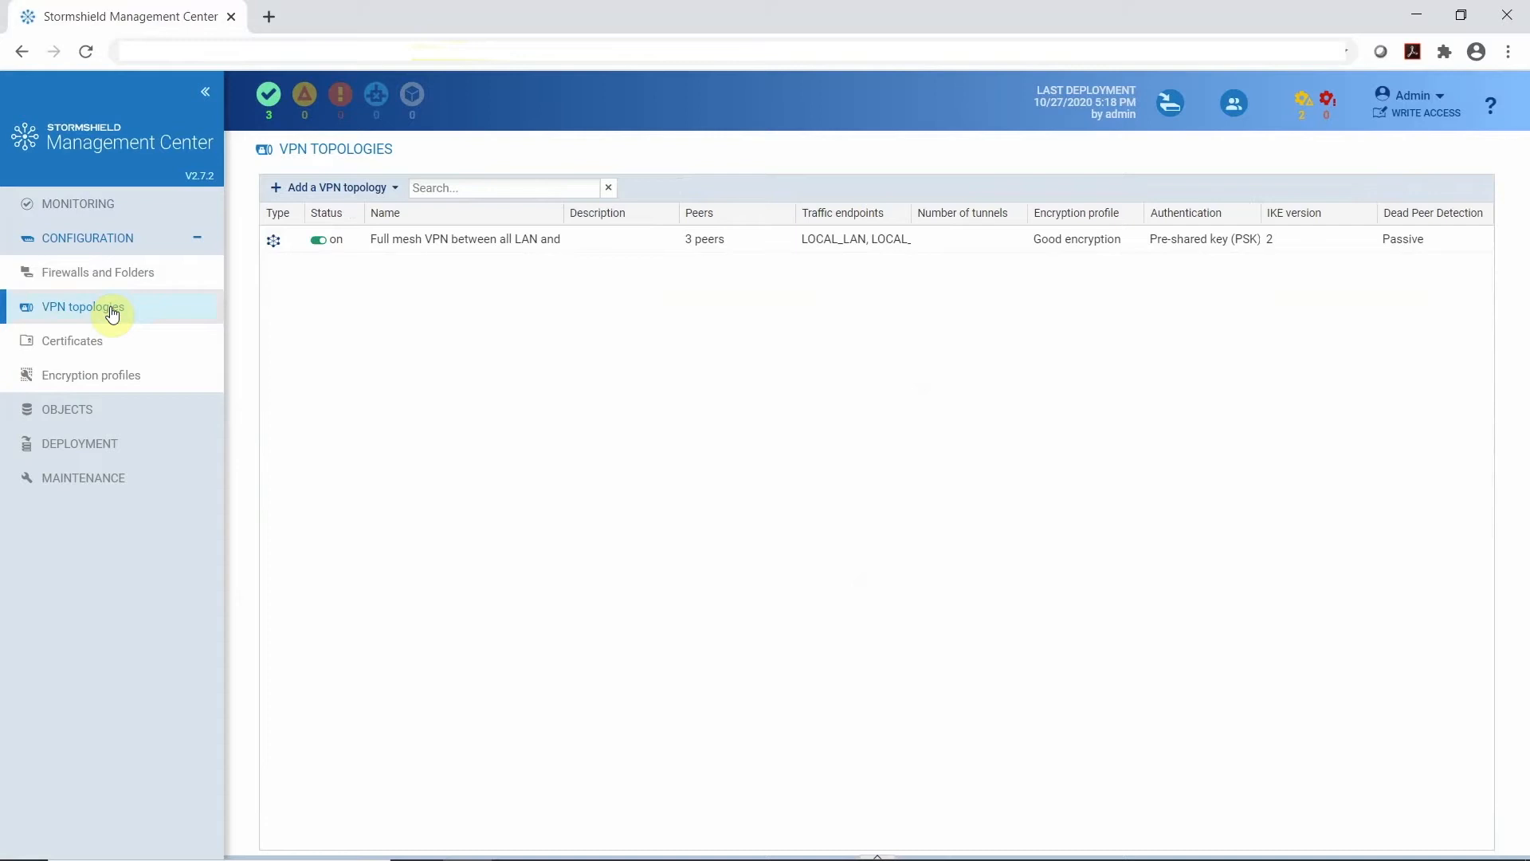
left_click(338, 189)
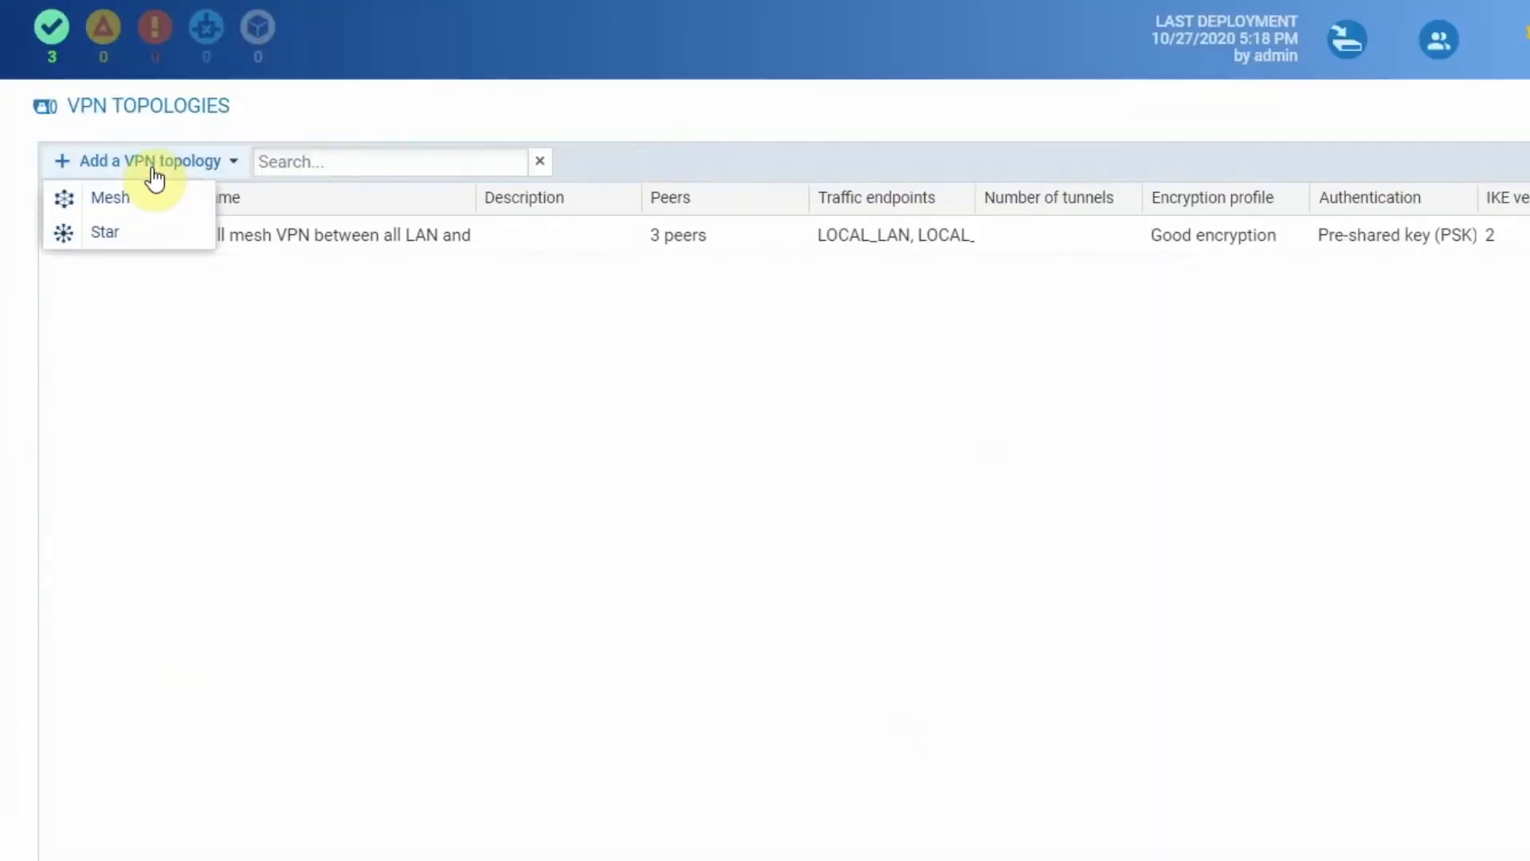
left_click(99, 233)
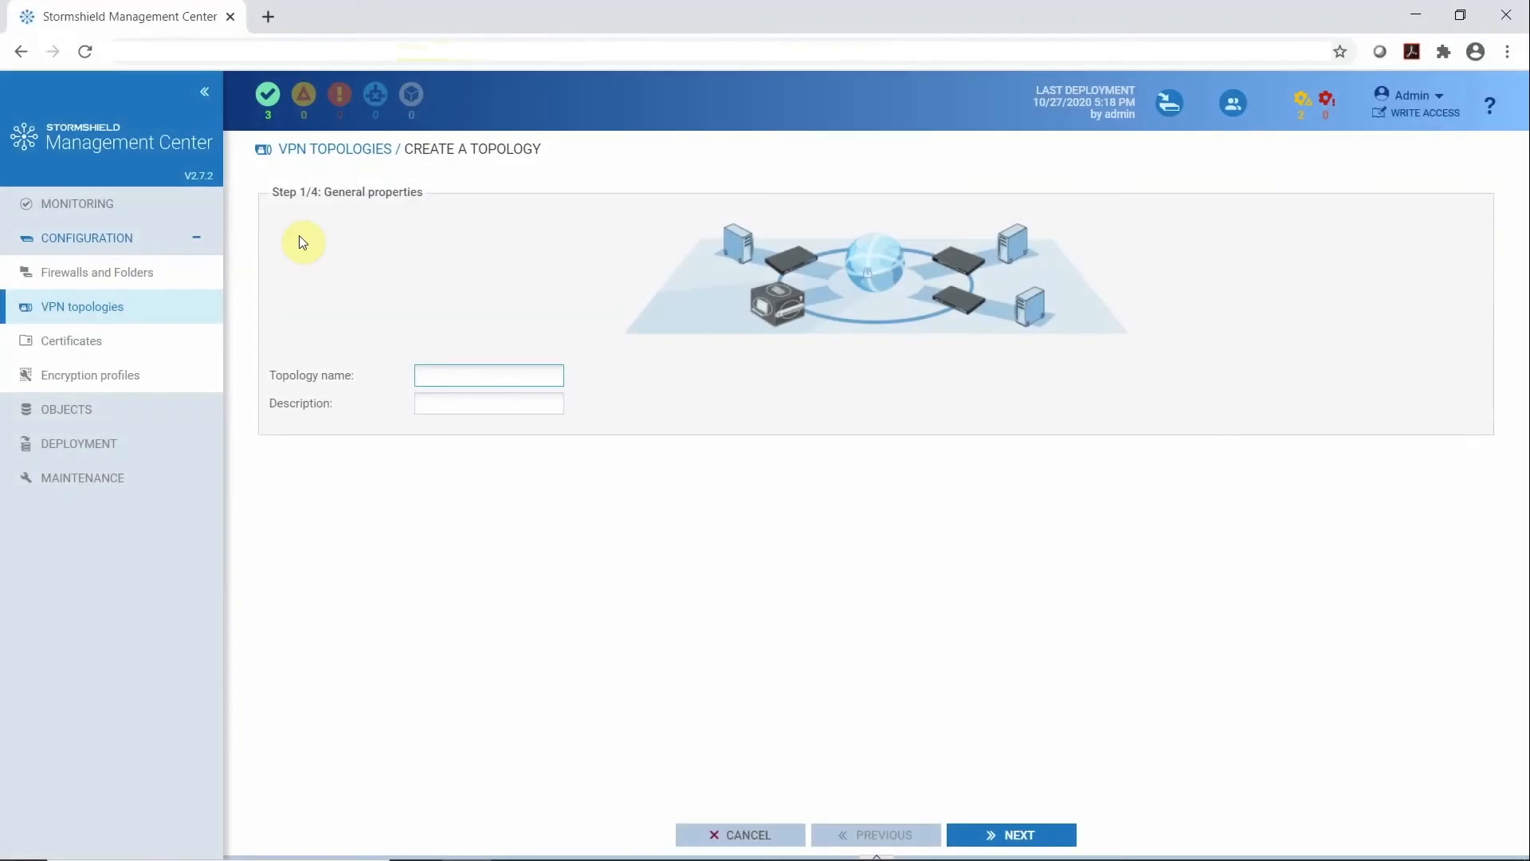
type("Star_from_Alpha")
left_click(1017, 837)
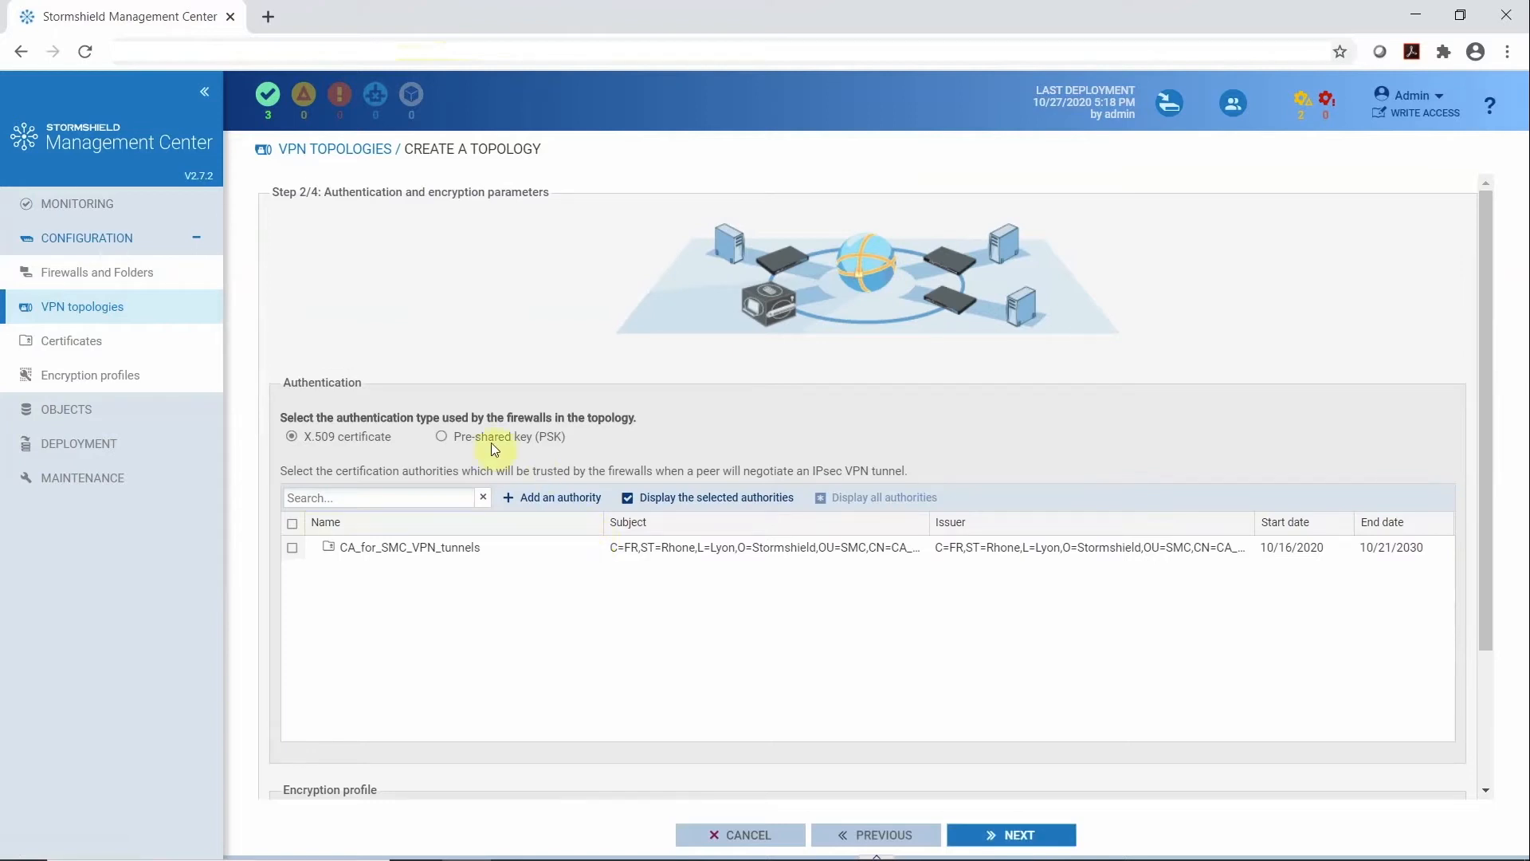
Step: Set the topology's authentication to pre-shared key (PSK), paste the key into the password field and continue to peer selection
left_click(443, 438)
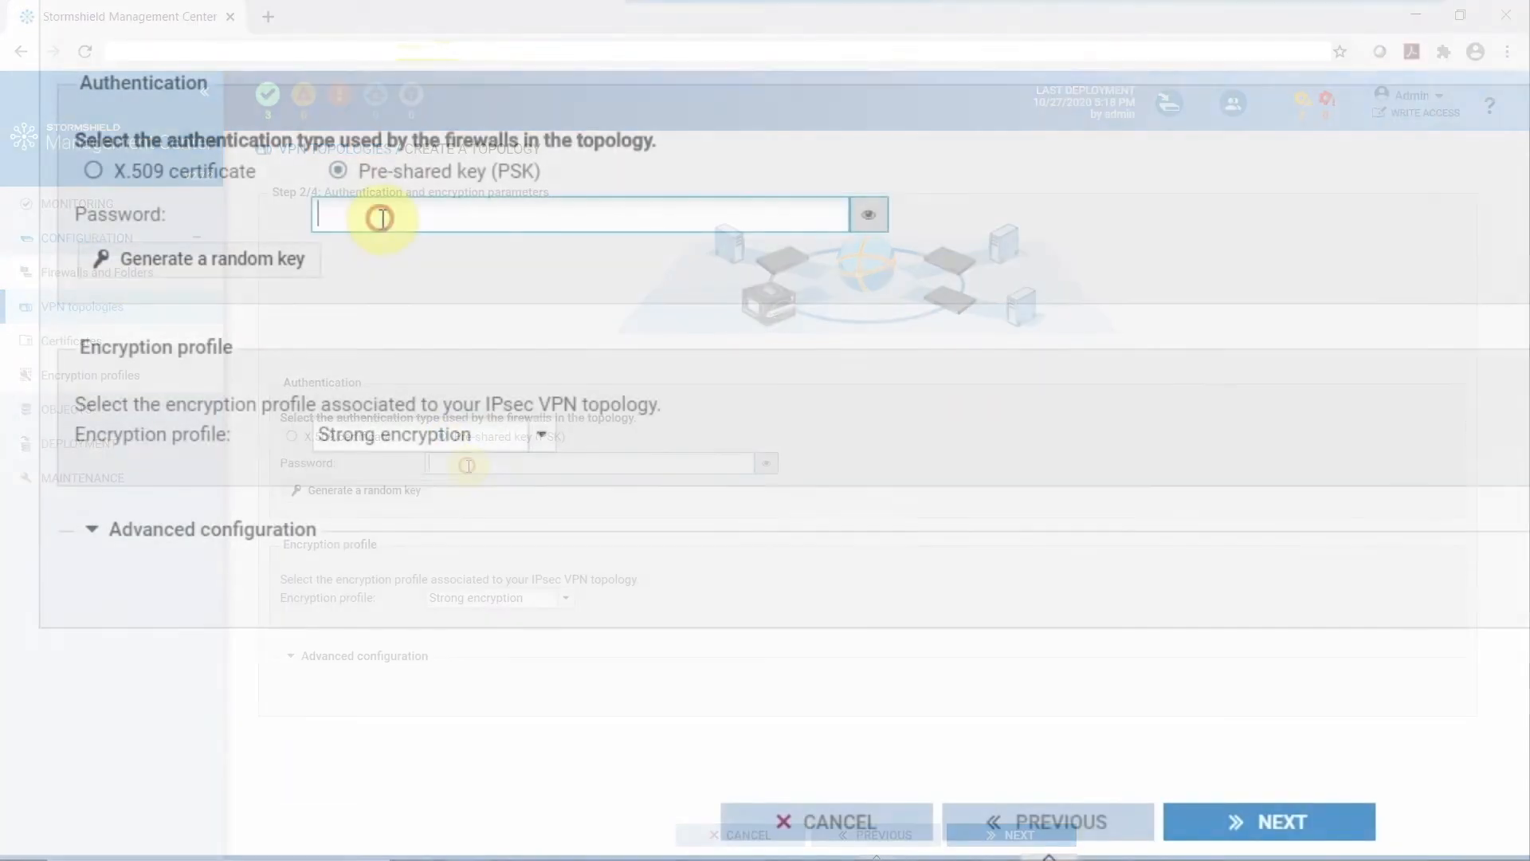
key("ctrl+v")
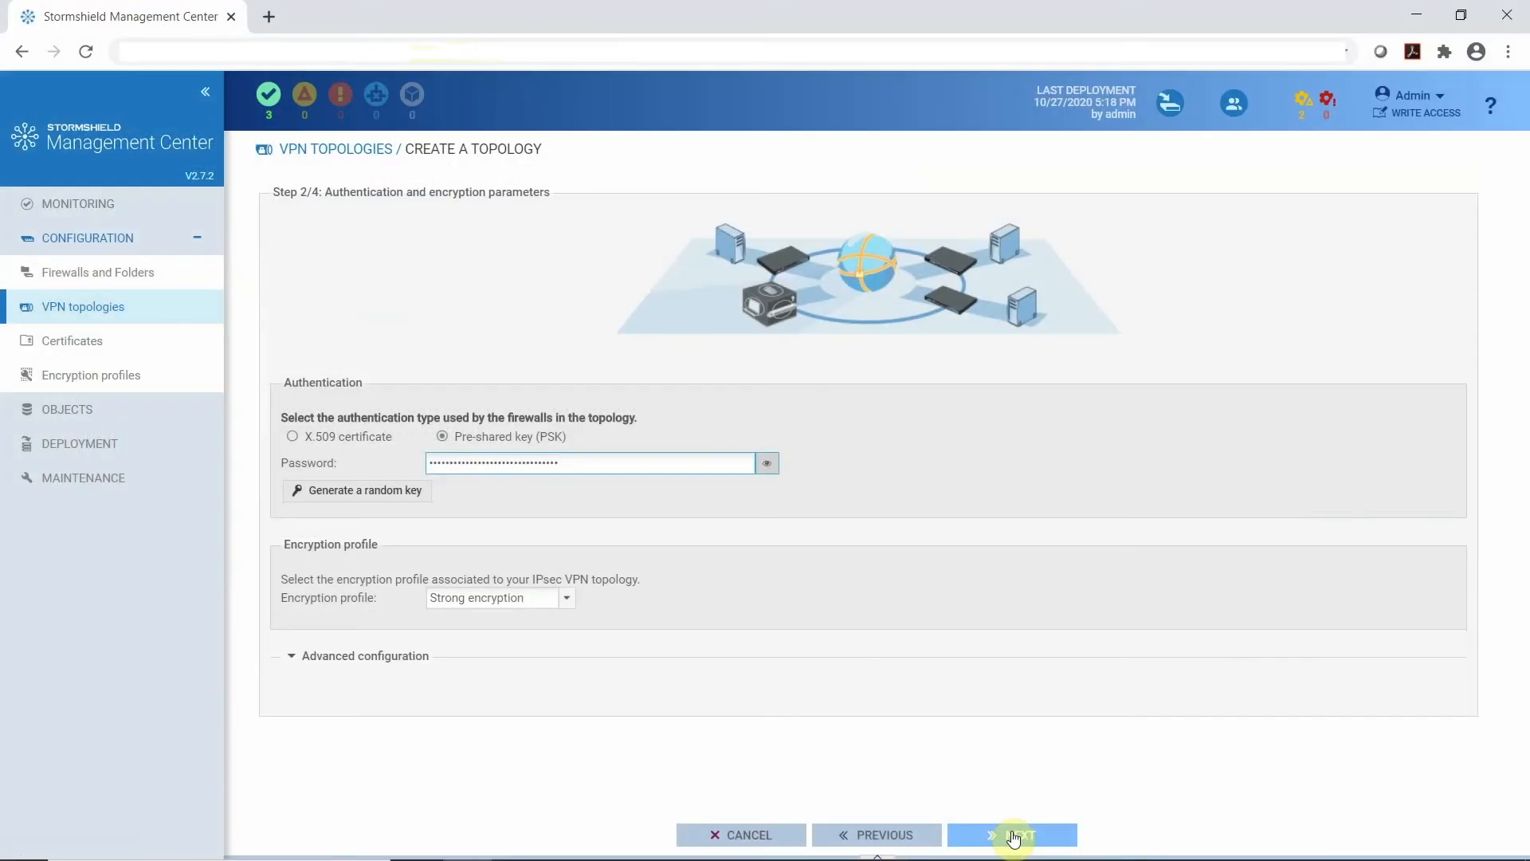
left_click(1013, 836)
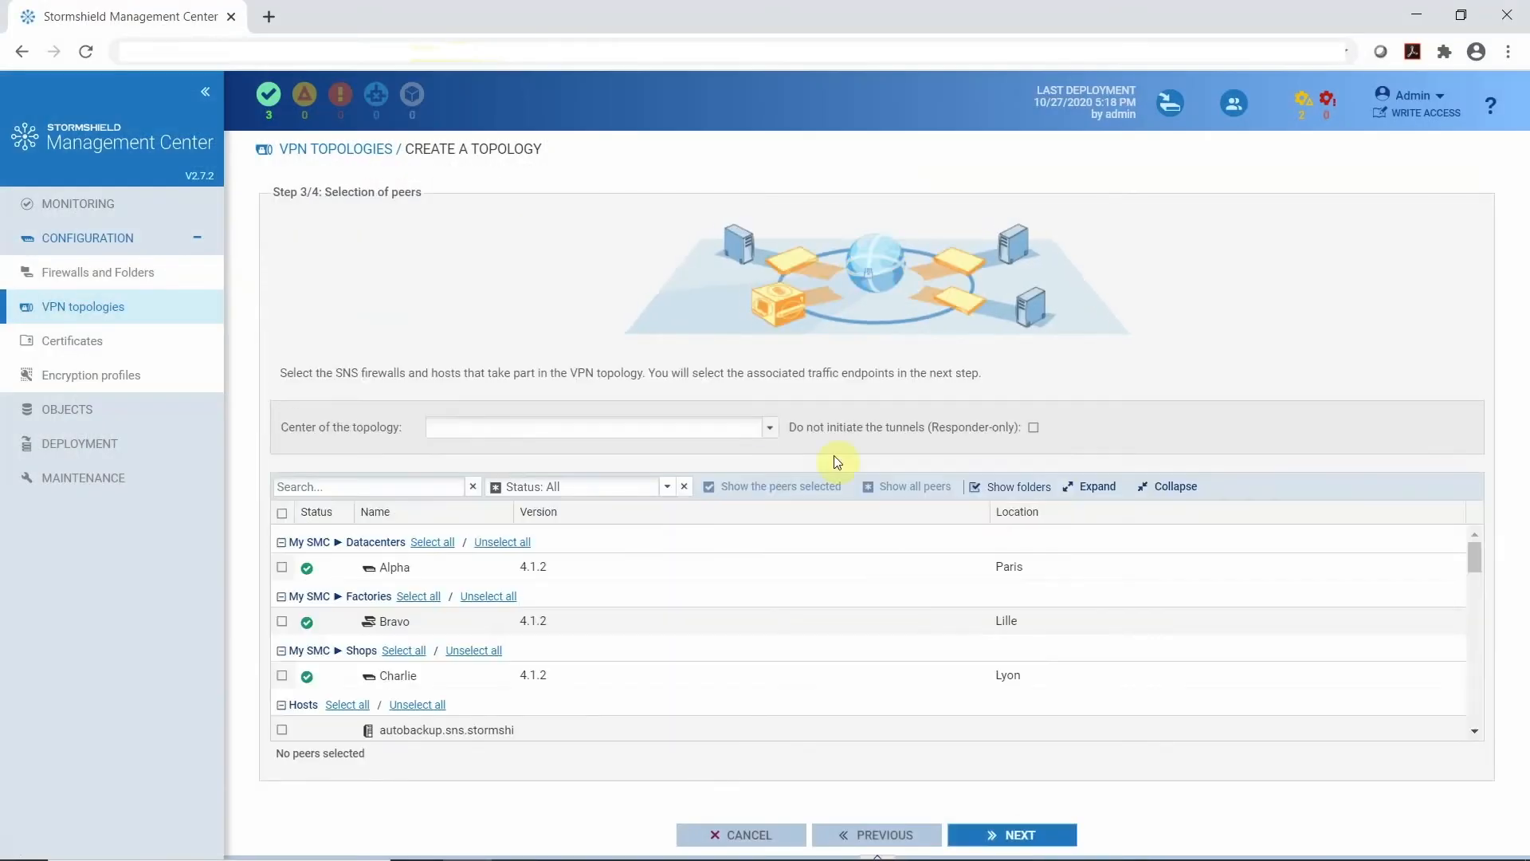
Step: Make Alpha the center of the topology, include Bravo and Charlie as peers, and continue to the endpoint configuration
left_click(770, 428)
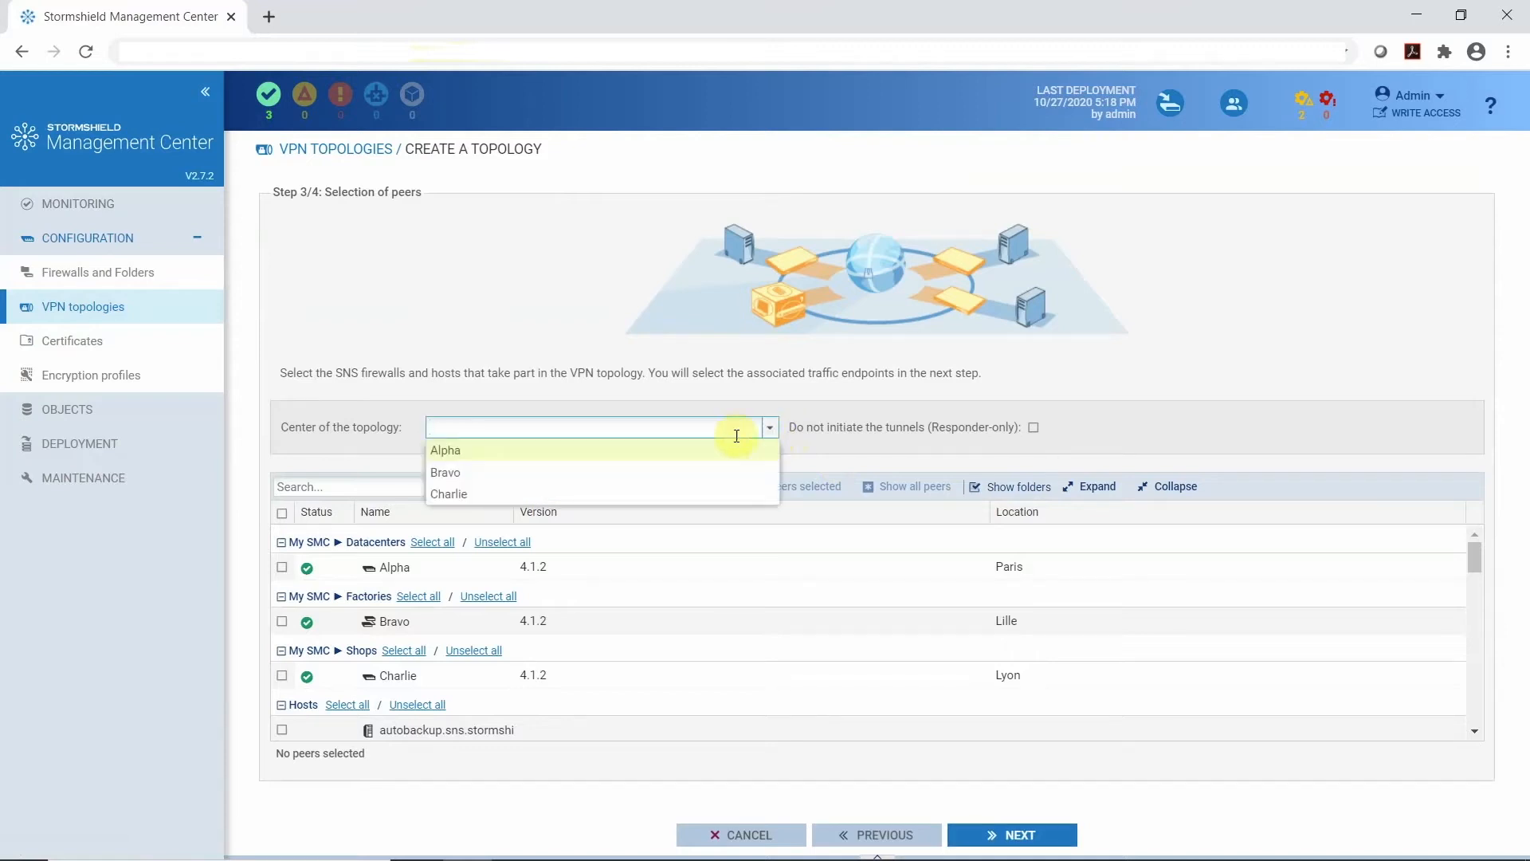
left_click(706, 451)
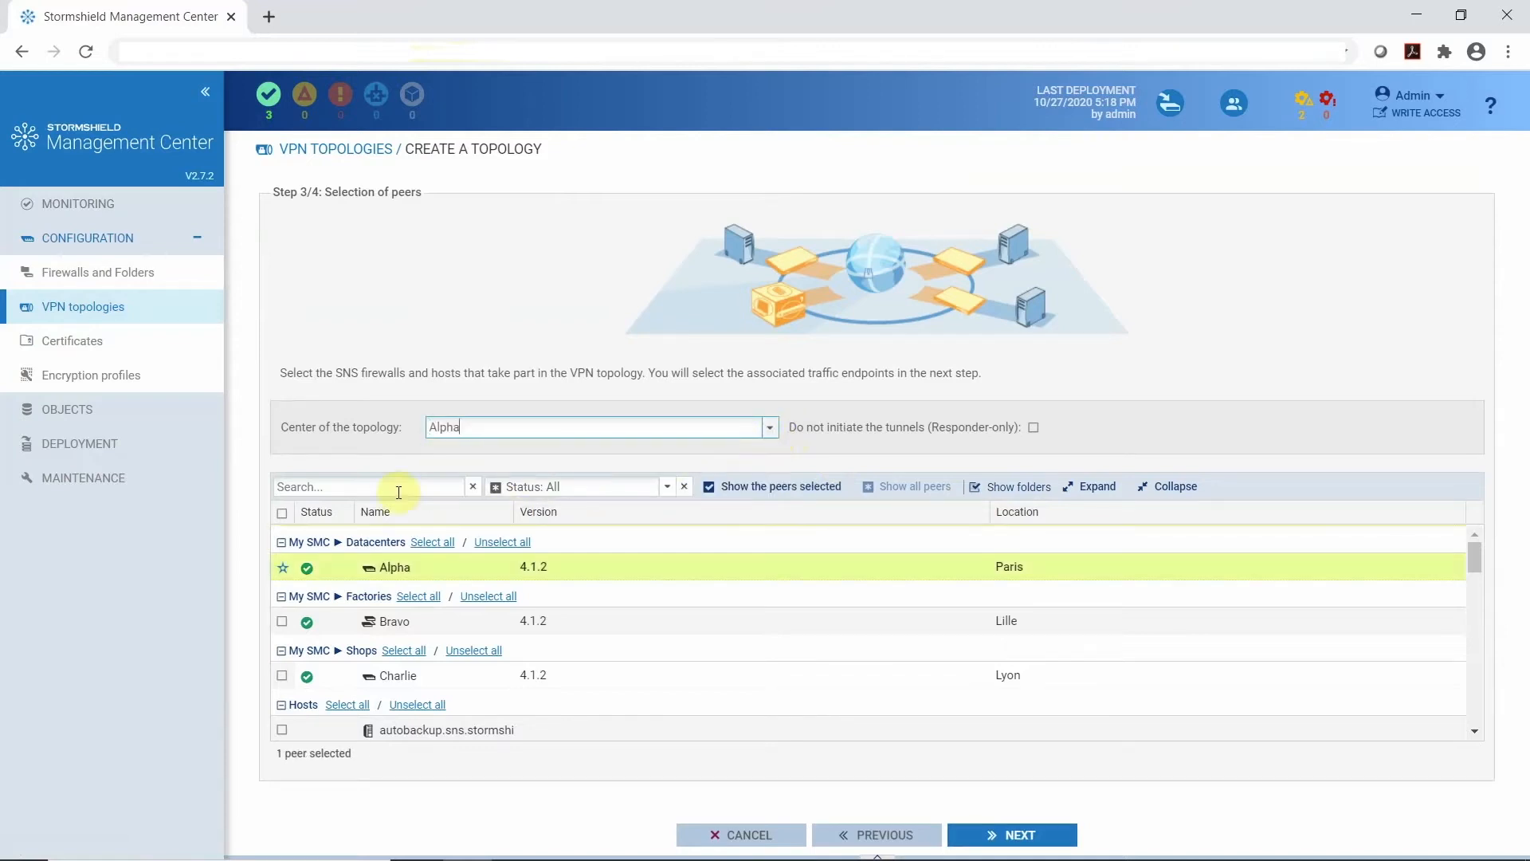
left_click(282, 623)
left_click(282, 675)
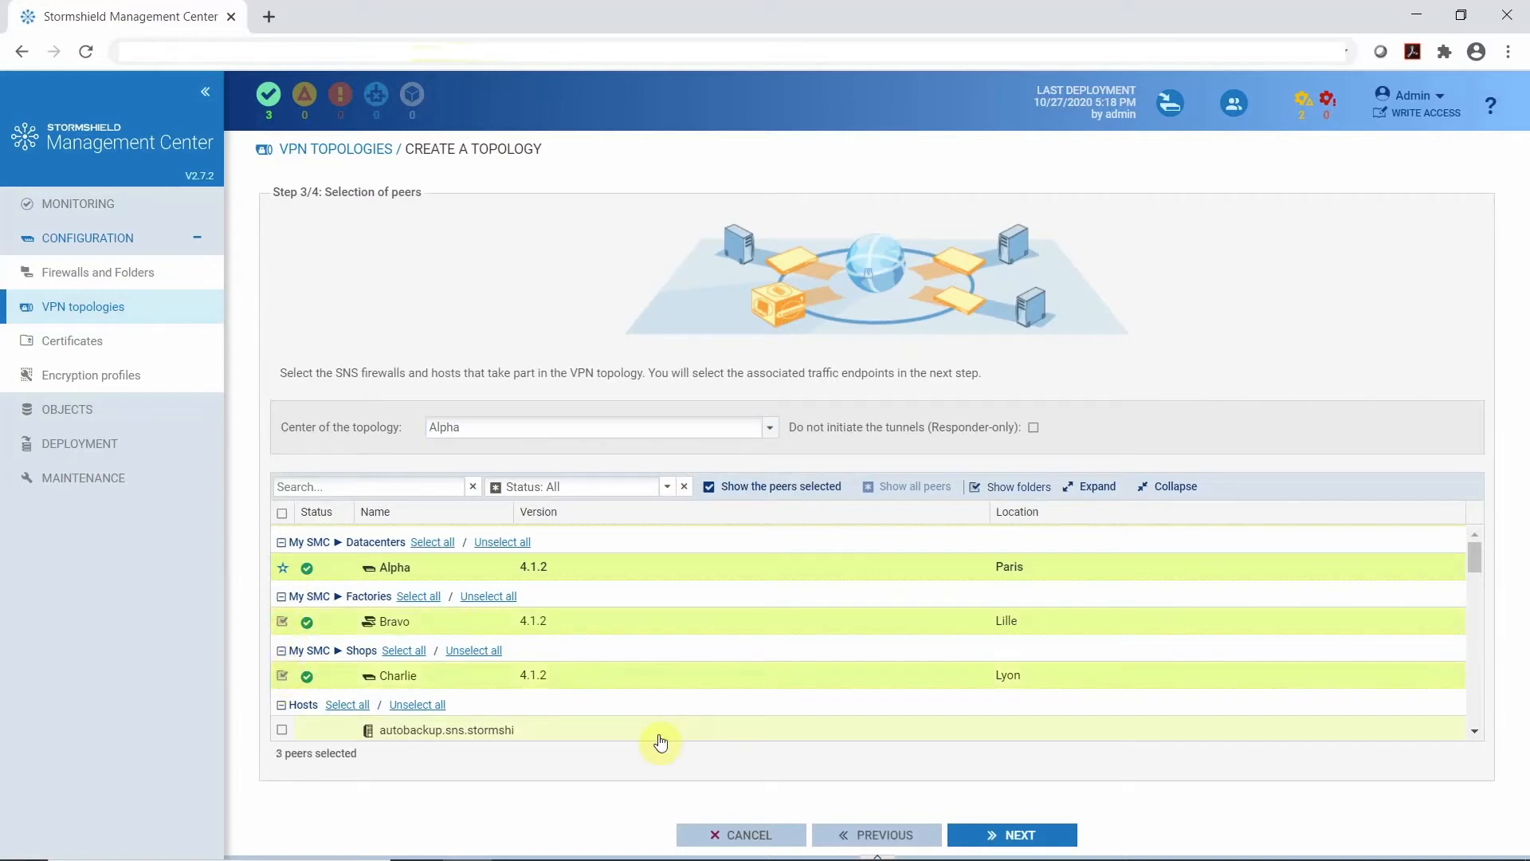
left_click(992, 832)
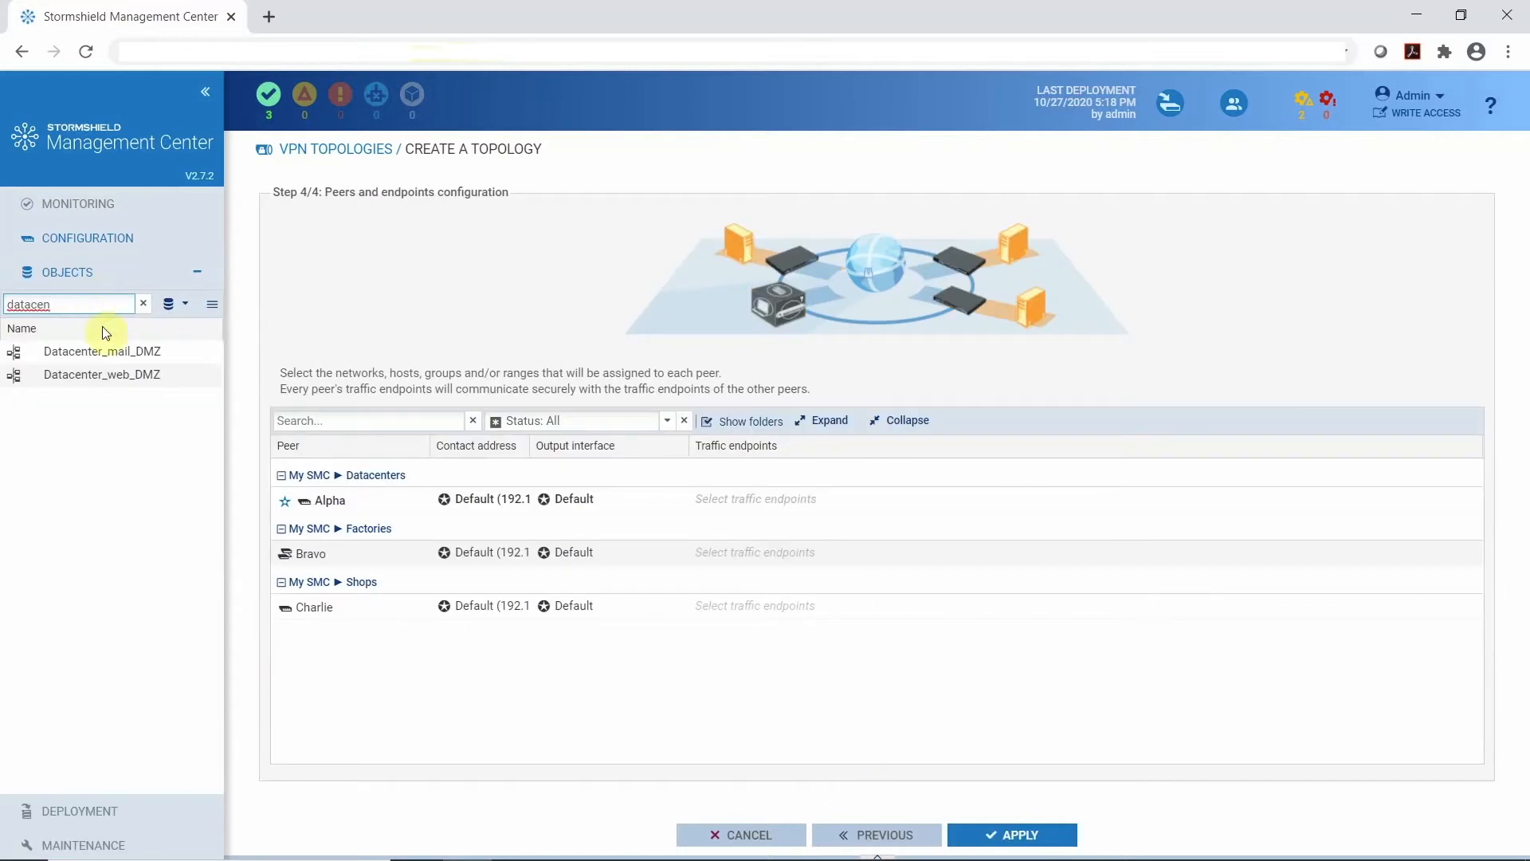
Step: Assign Datacenter_mail_DMZ to Alpha and LOCAL_DMZ to Bravo and Charlie as traffic endpoints, and apply the topology
left_click_drag(98, 357, 755, 496)
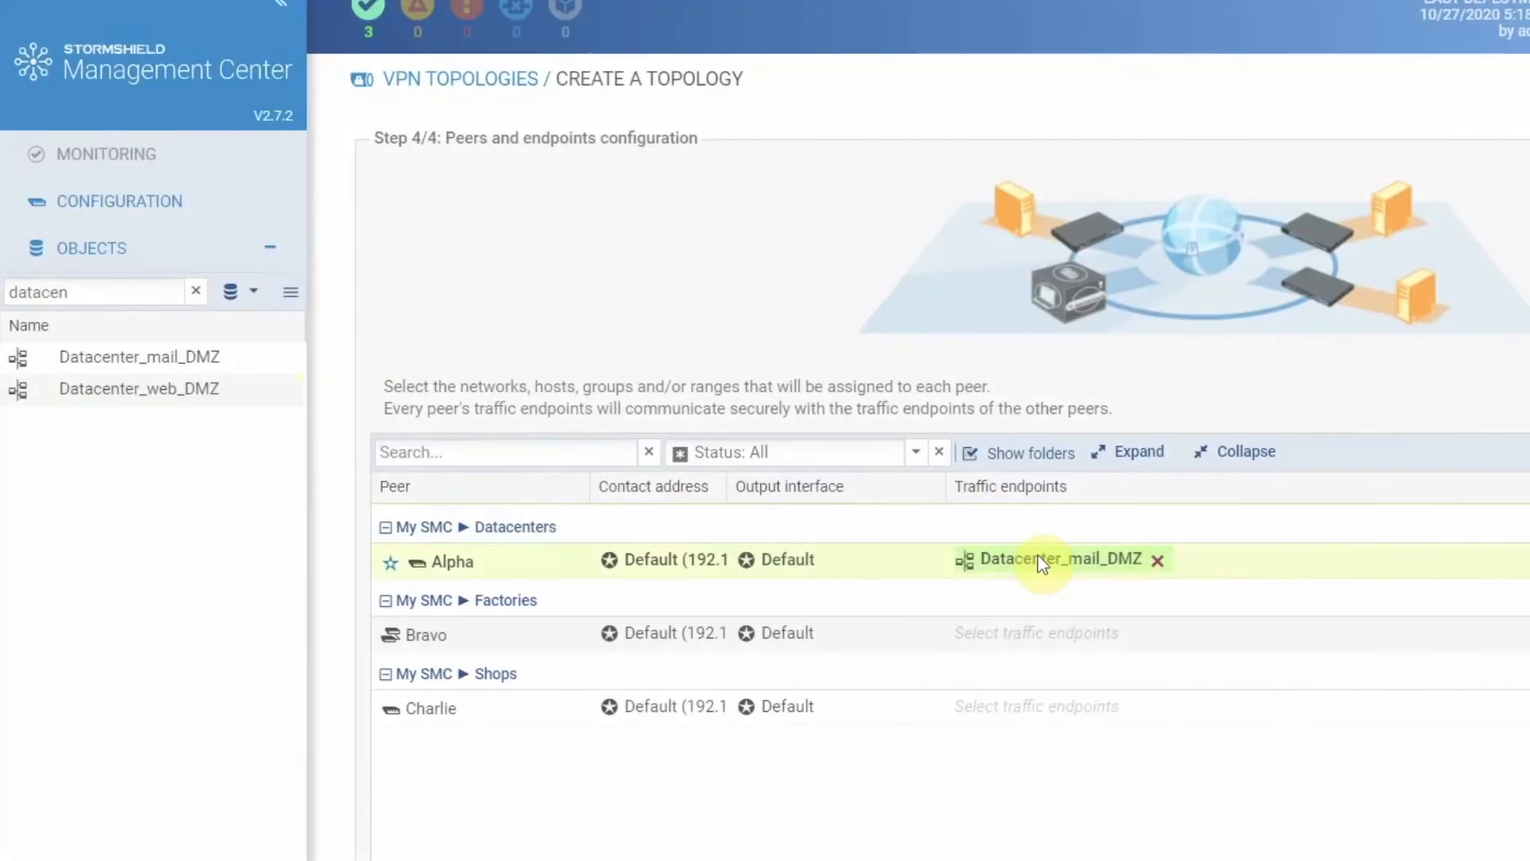
double_click(96, 290)
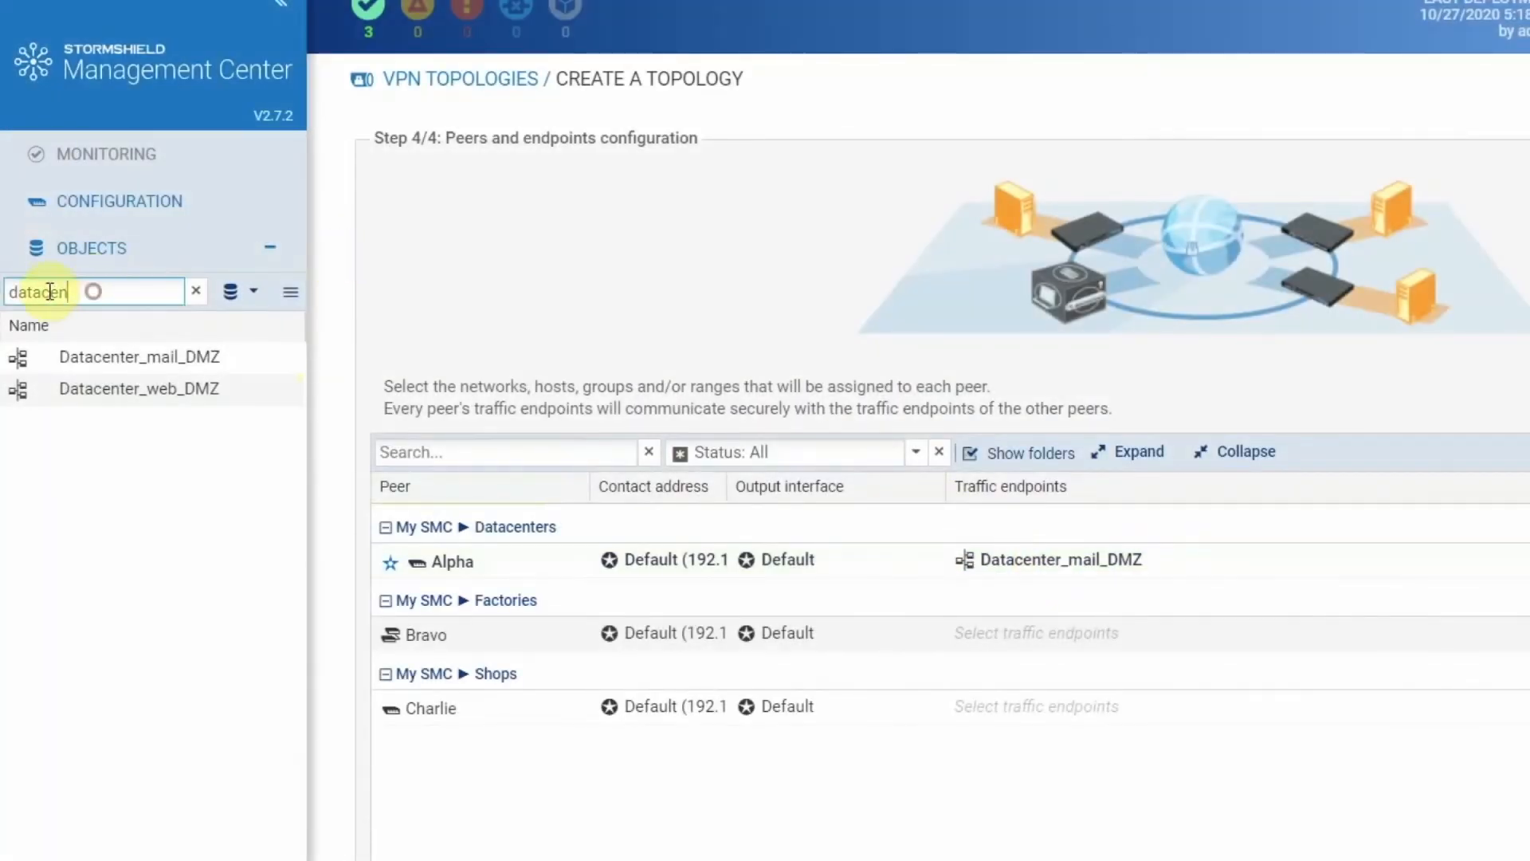
key("BackSpace")
type("local")
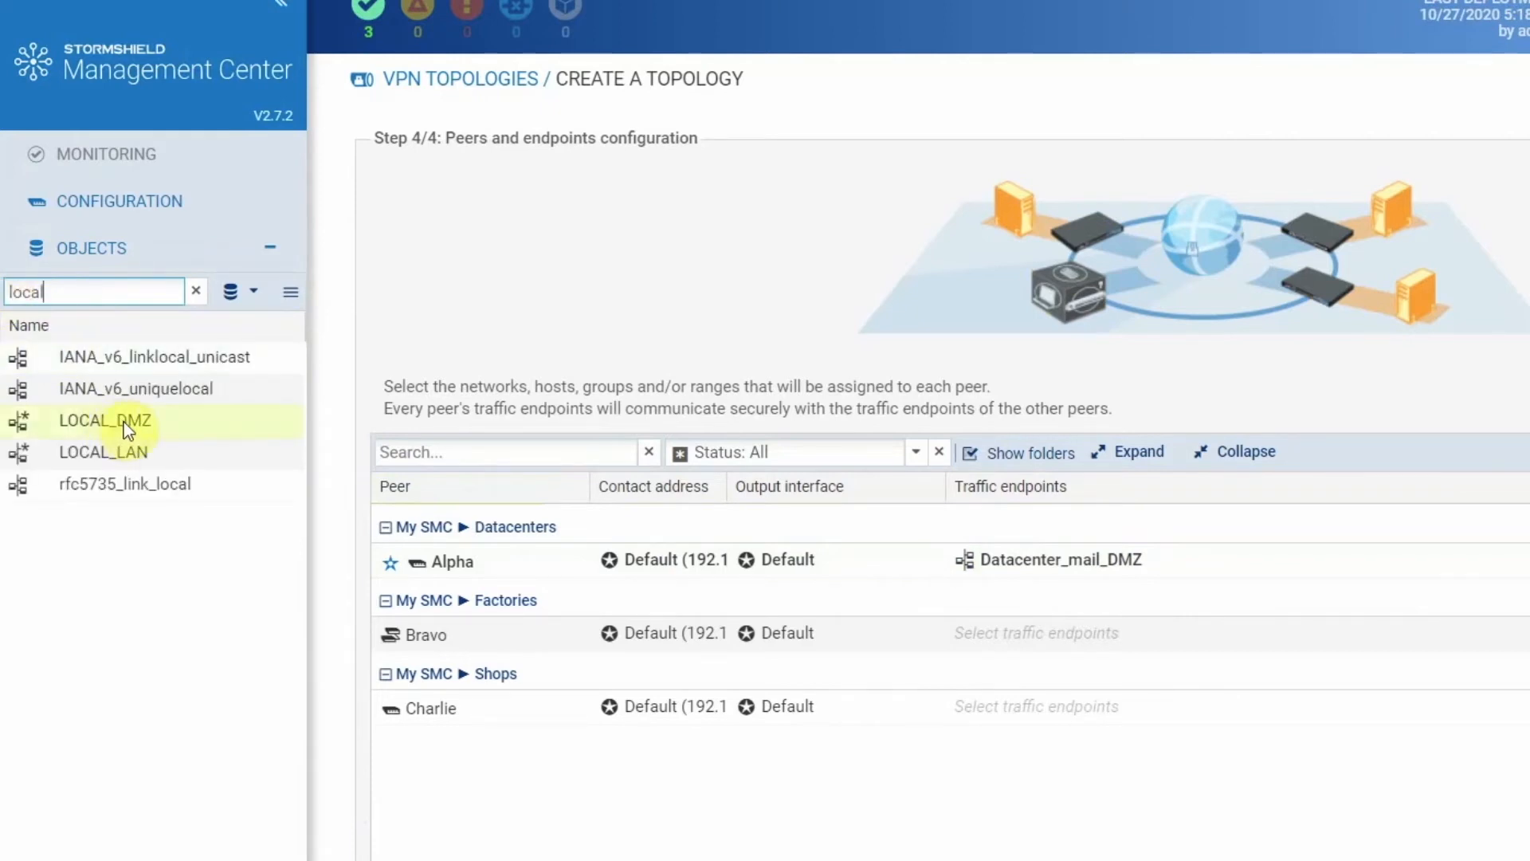
left_click_drag(111, 421, 998, 632)
left_click_drag(124, 420, 1017, 704)
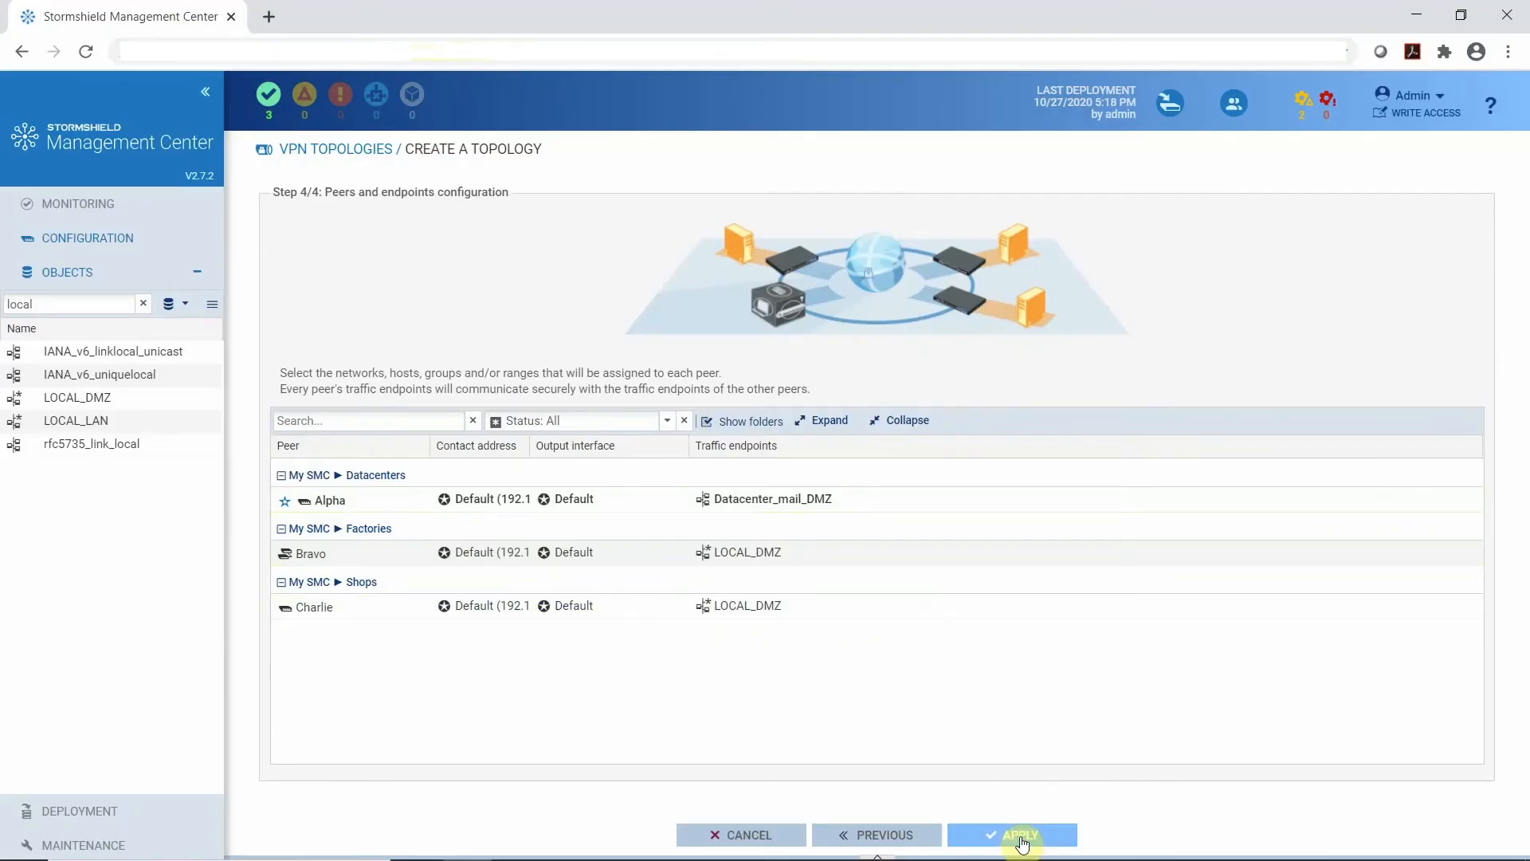
left_click(1021, 837)
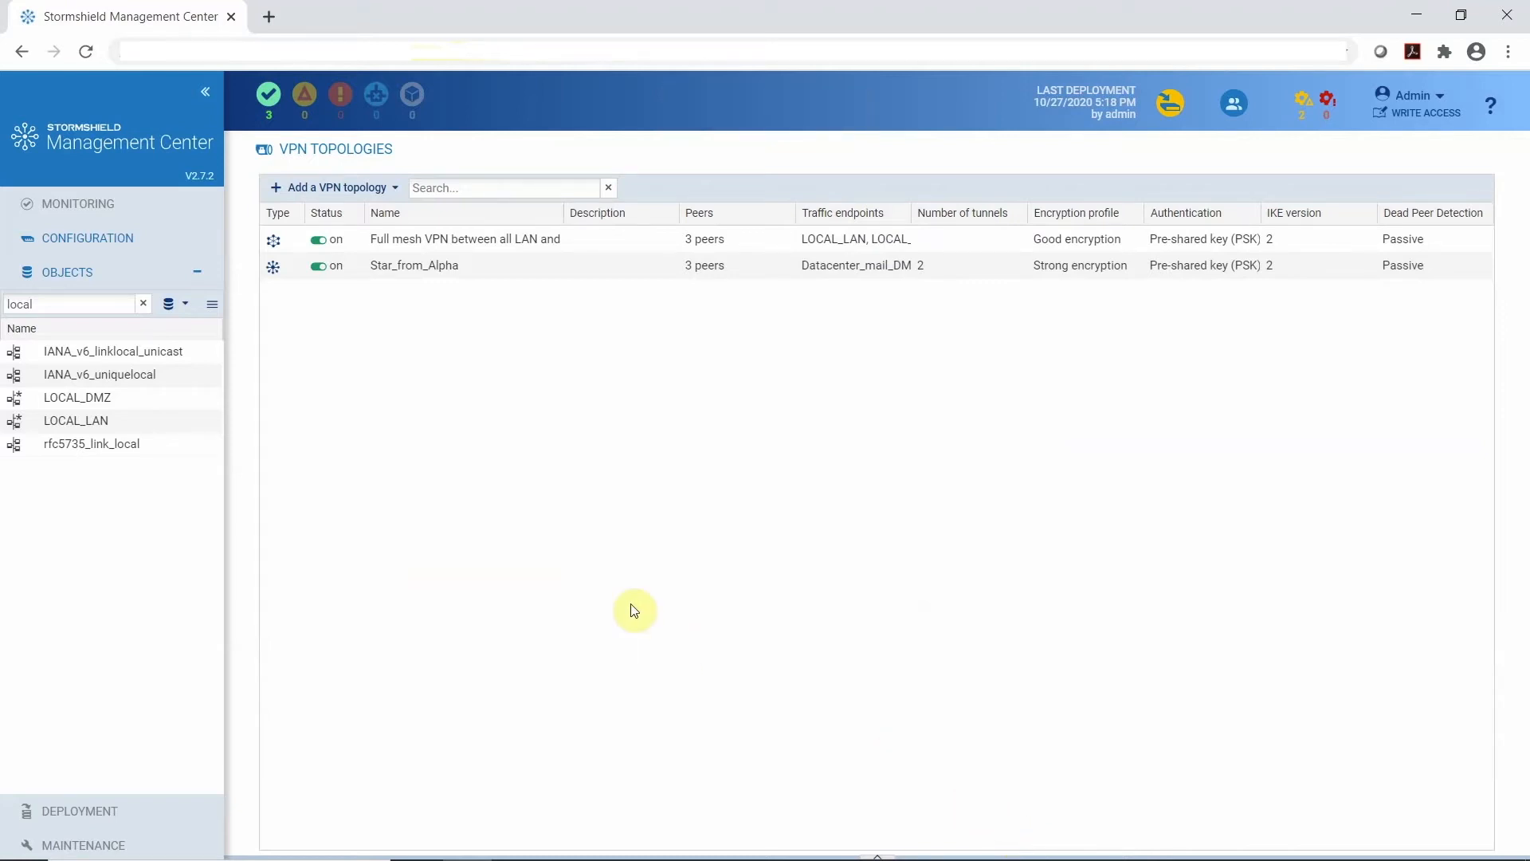
Step: Add a new high priority filter rule to the Shops folder after the Cash Registers rule
left_click(122, 147)
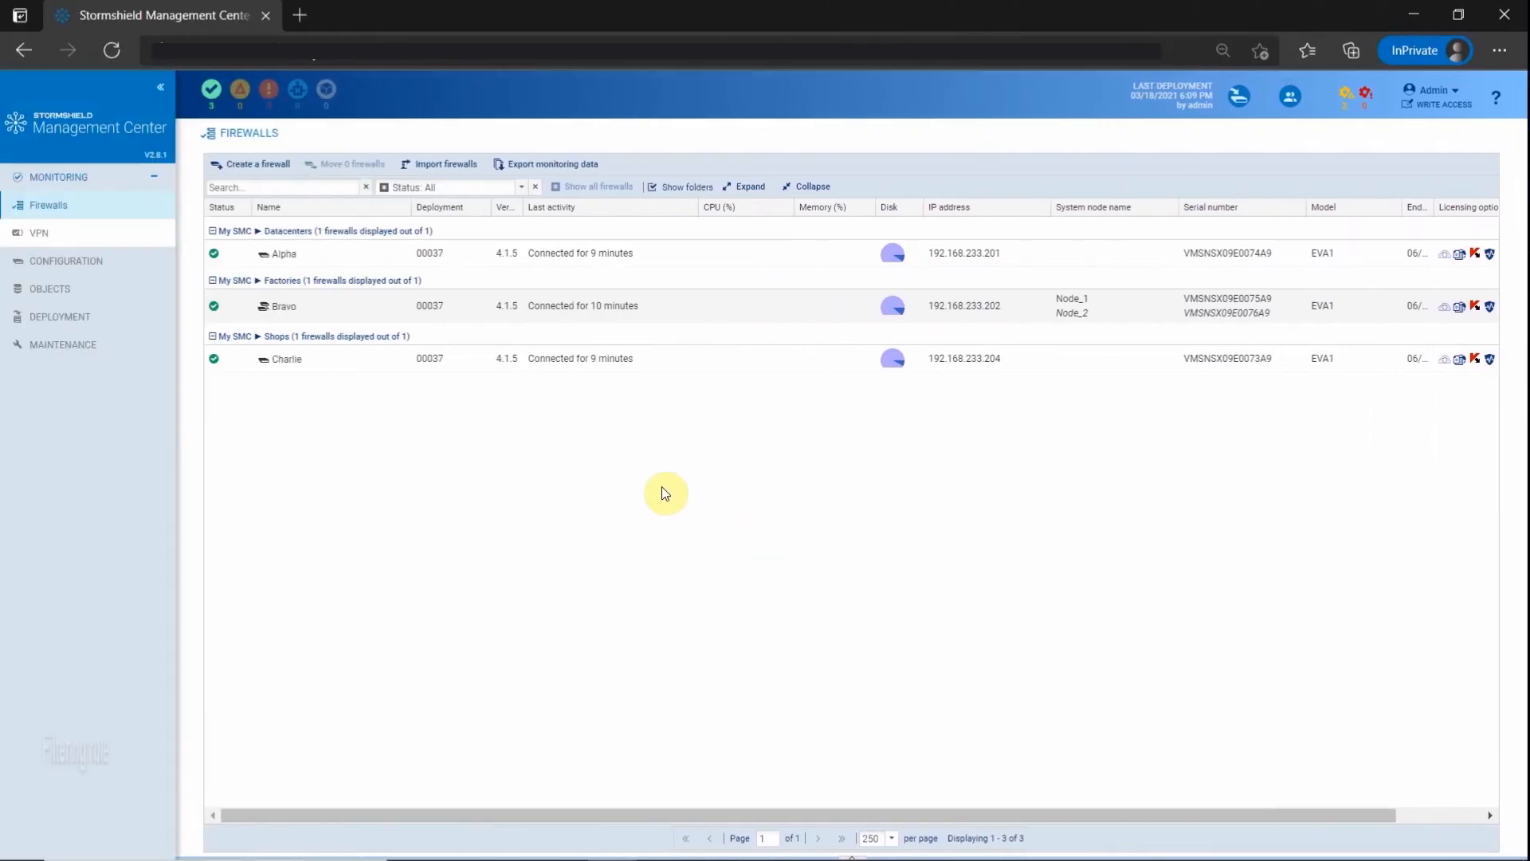
left_click(106, 263)
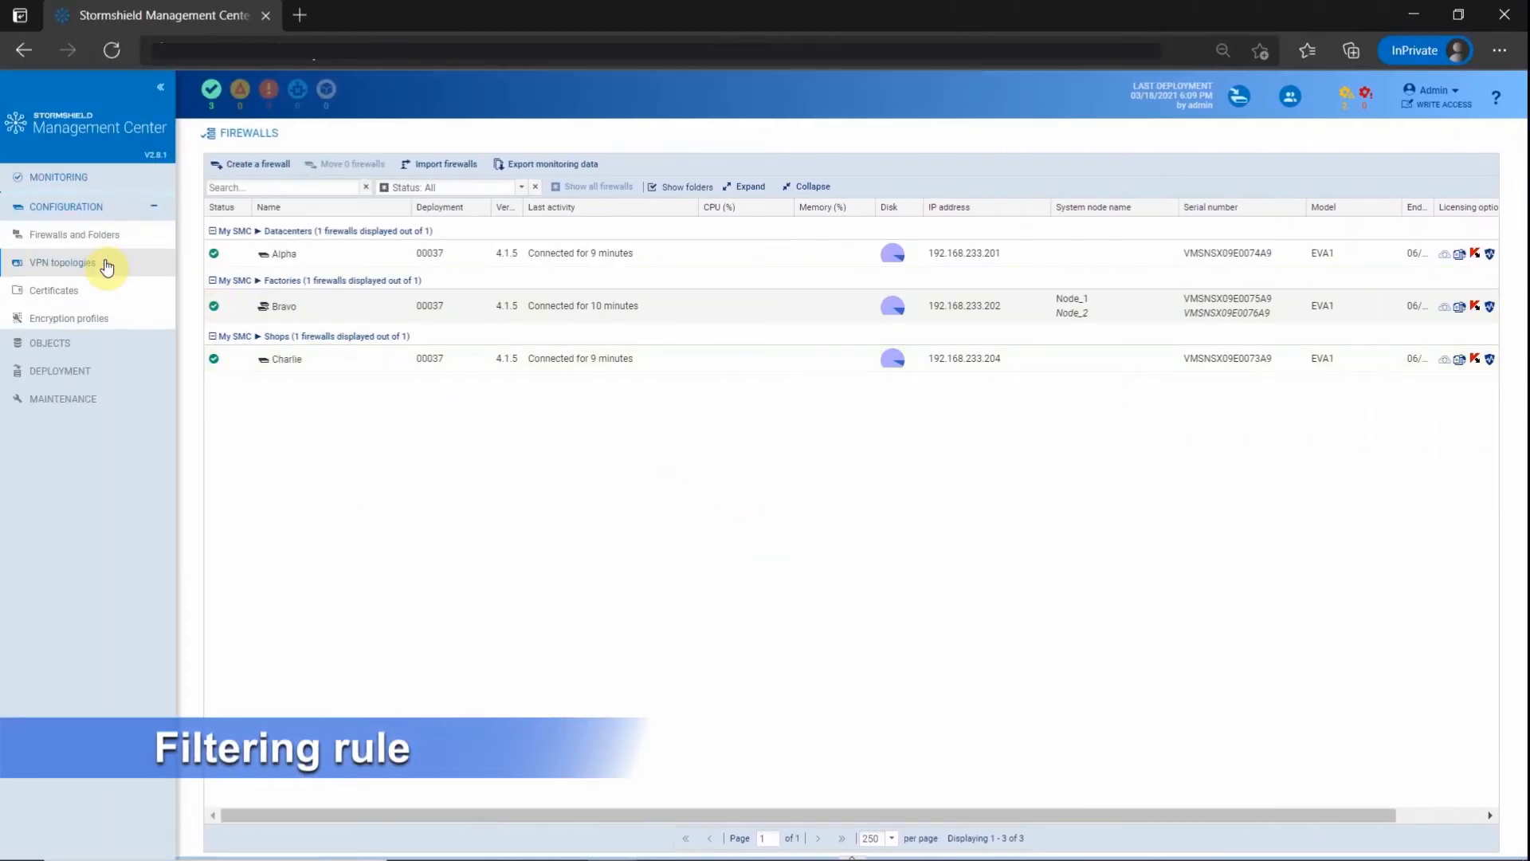
left_click(105, 231)
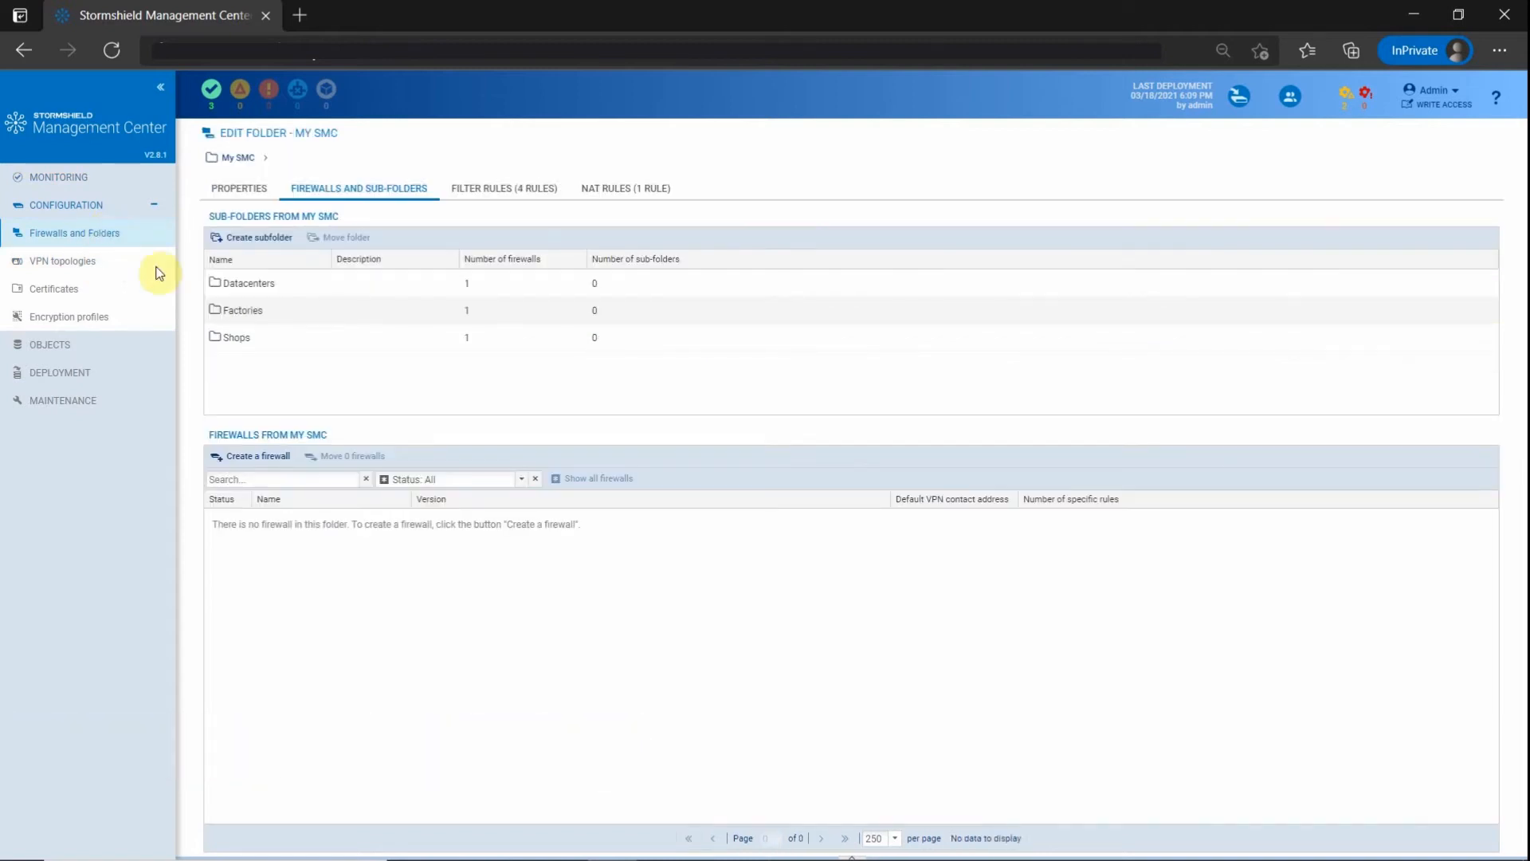
double_click(270, 348)
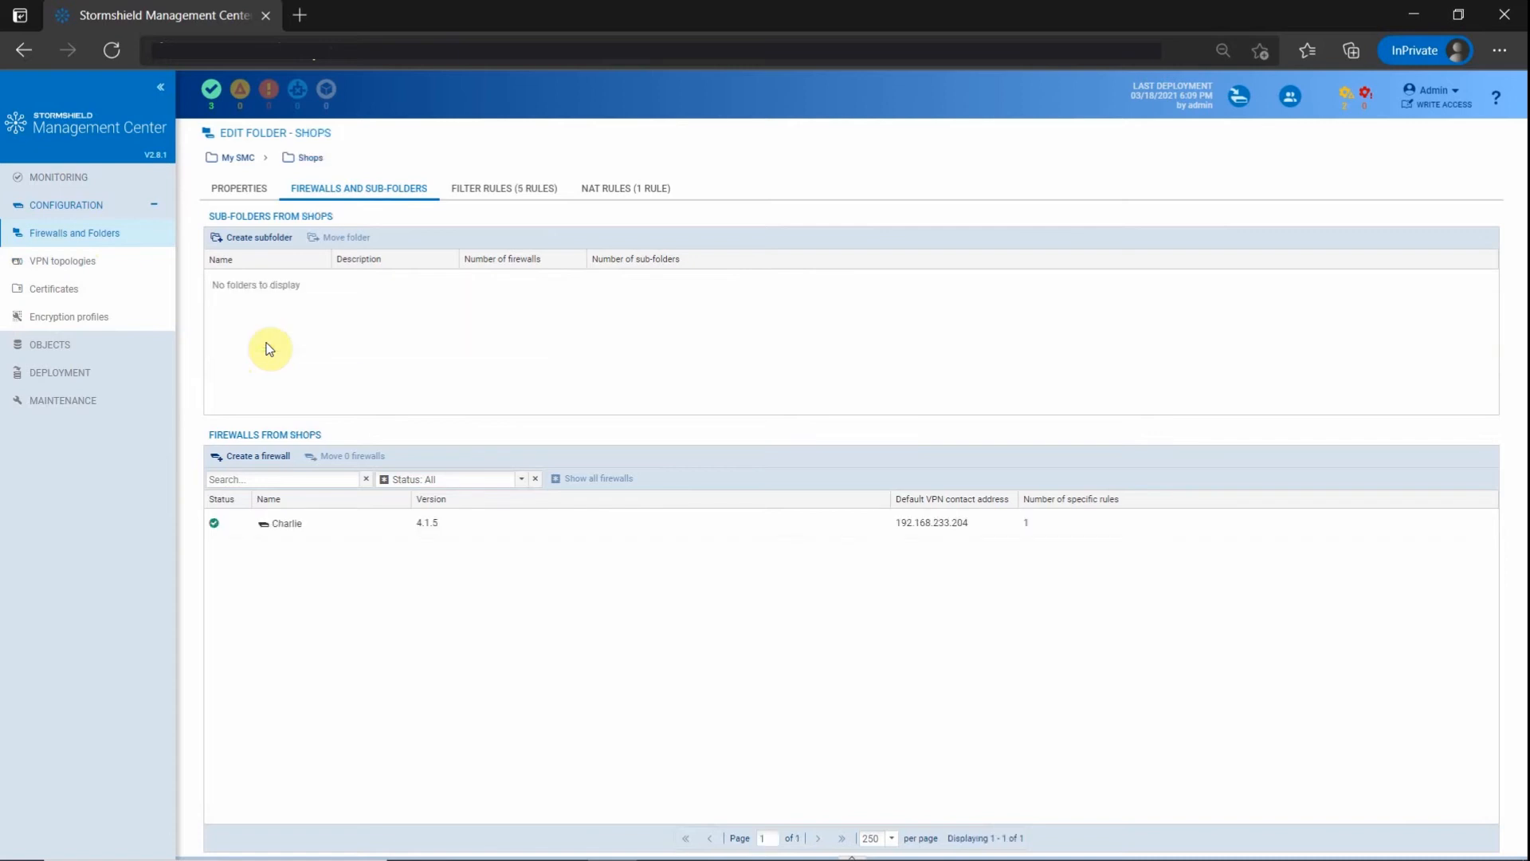
left_click(502, 189)
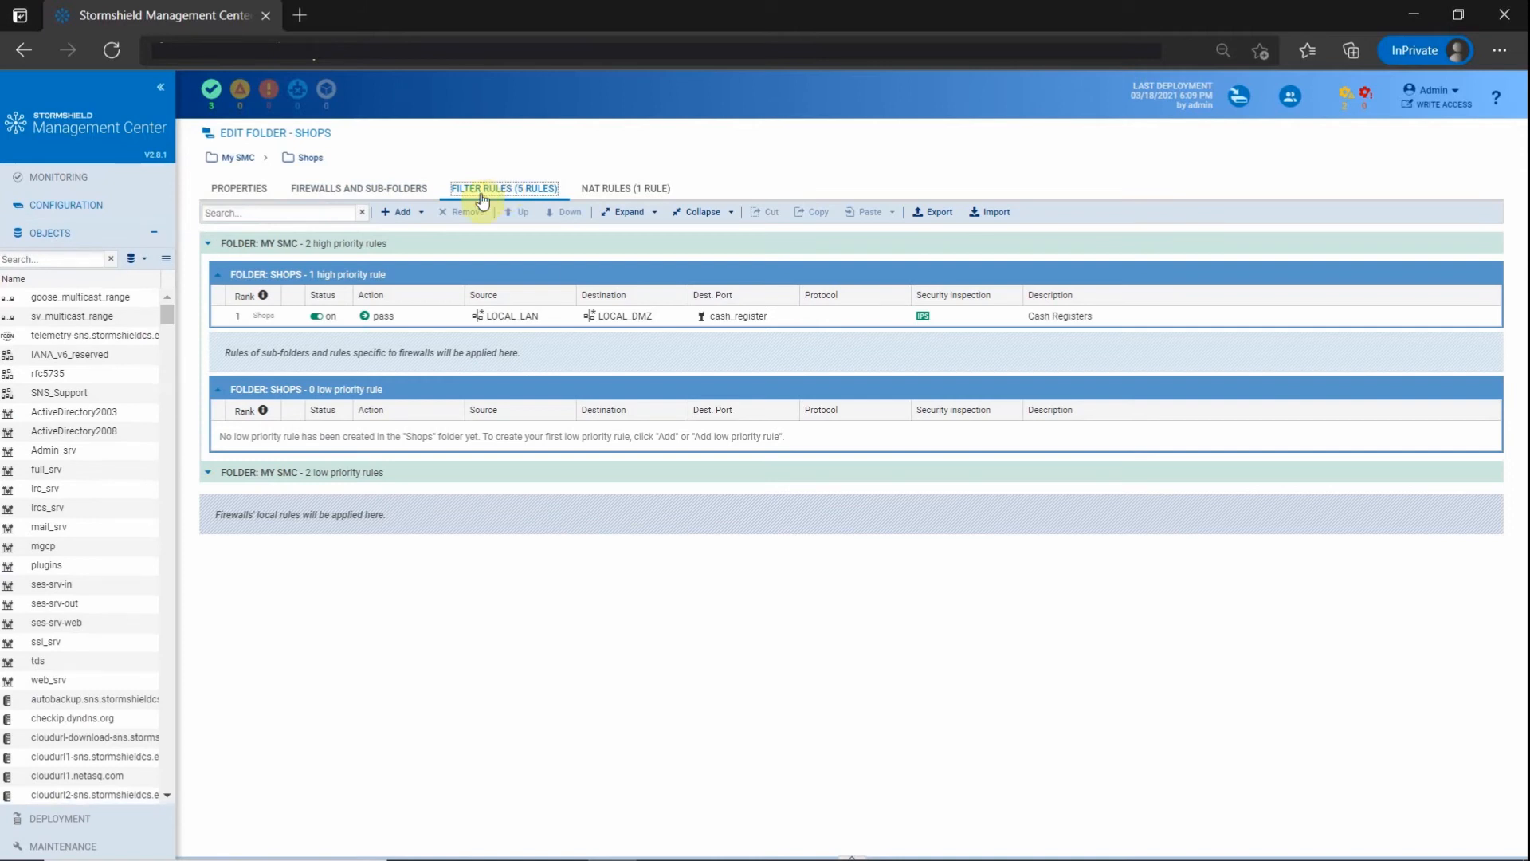
left_click(399, 215)
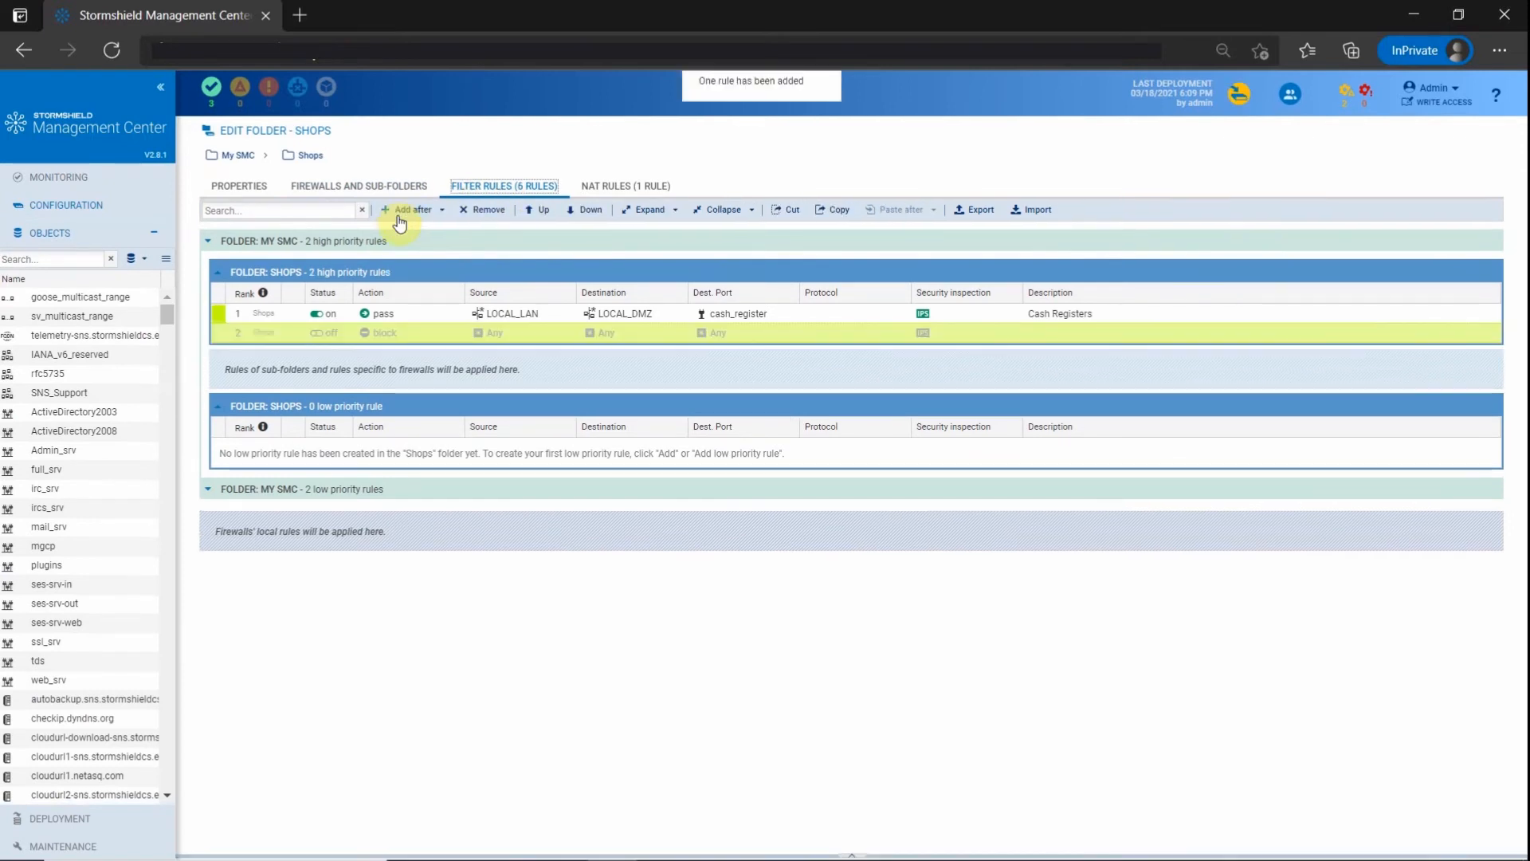
Step: Give the new Shops filter rule the description FTP_OK and set its status to On
double_click(268, 343)
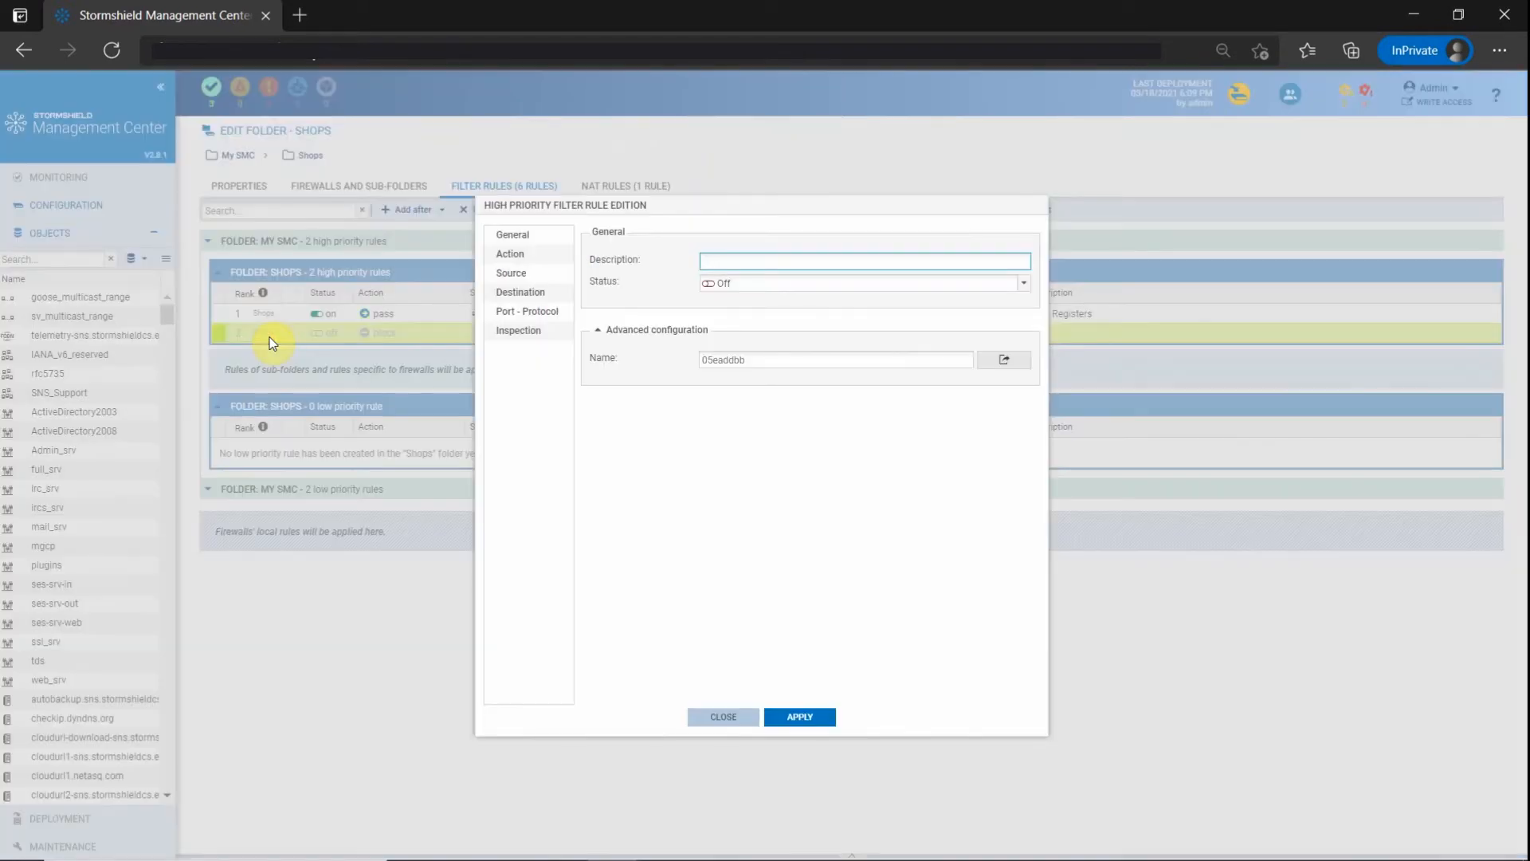
left_click(771, 261)
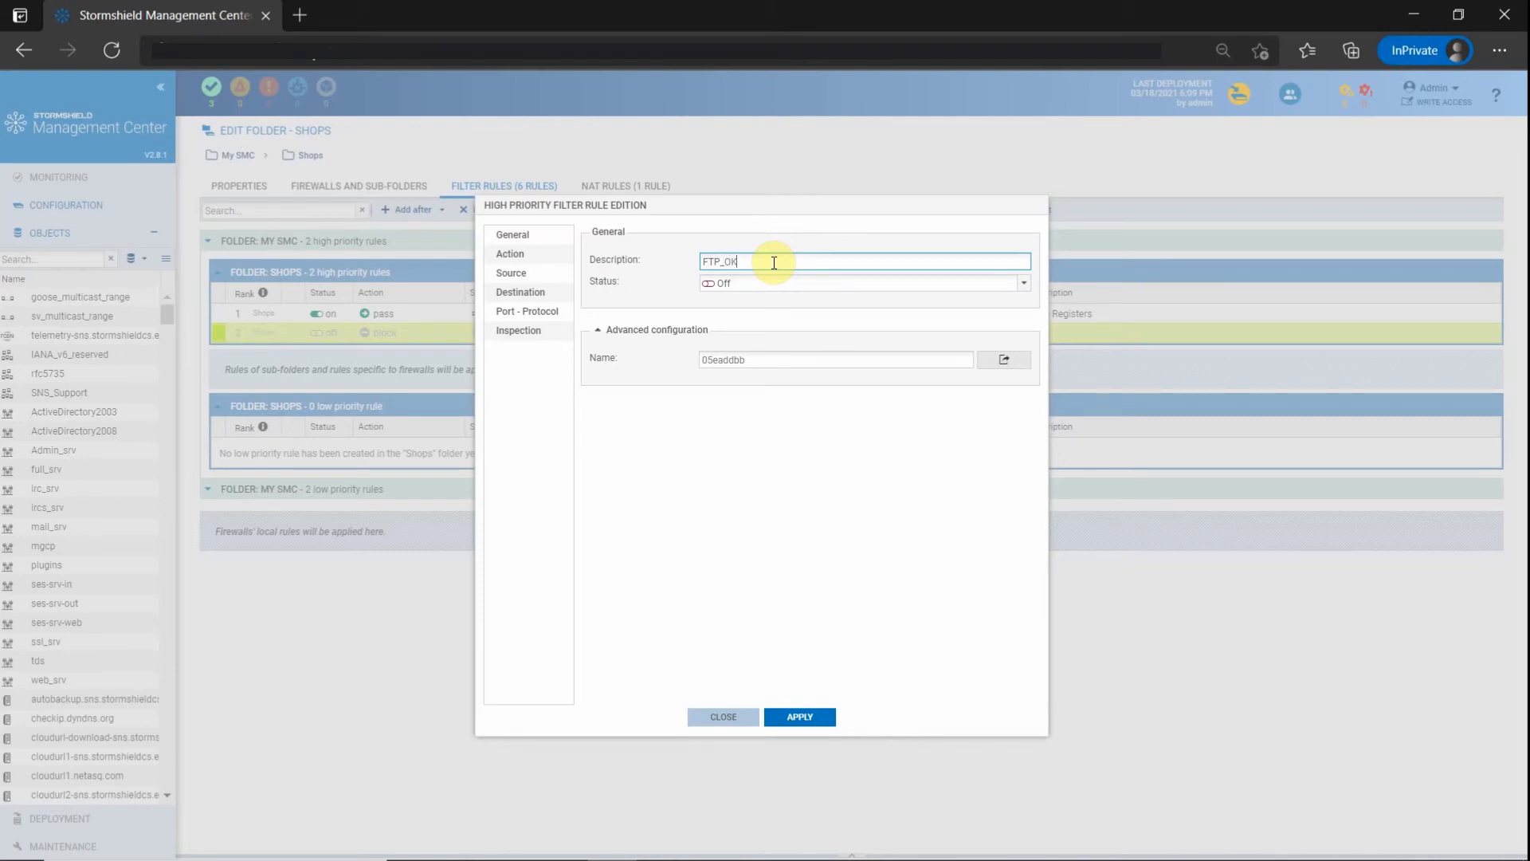
type("FTP_OK")
left_click(773, 283)
left_click(751, 317)
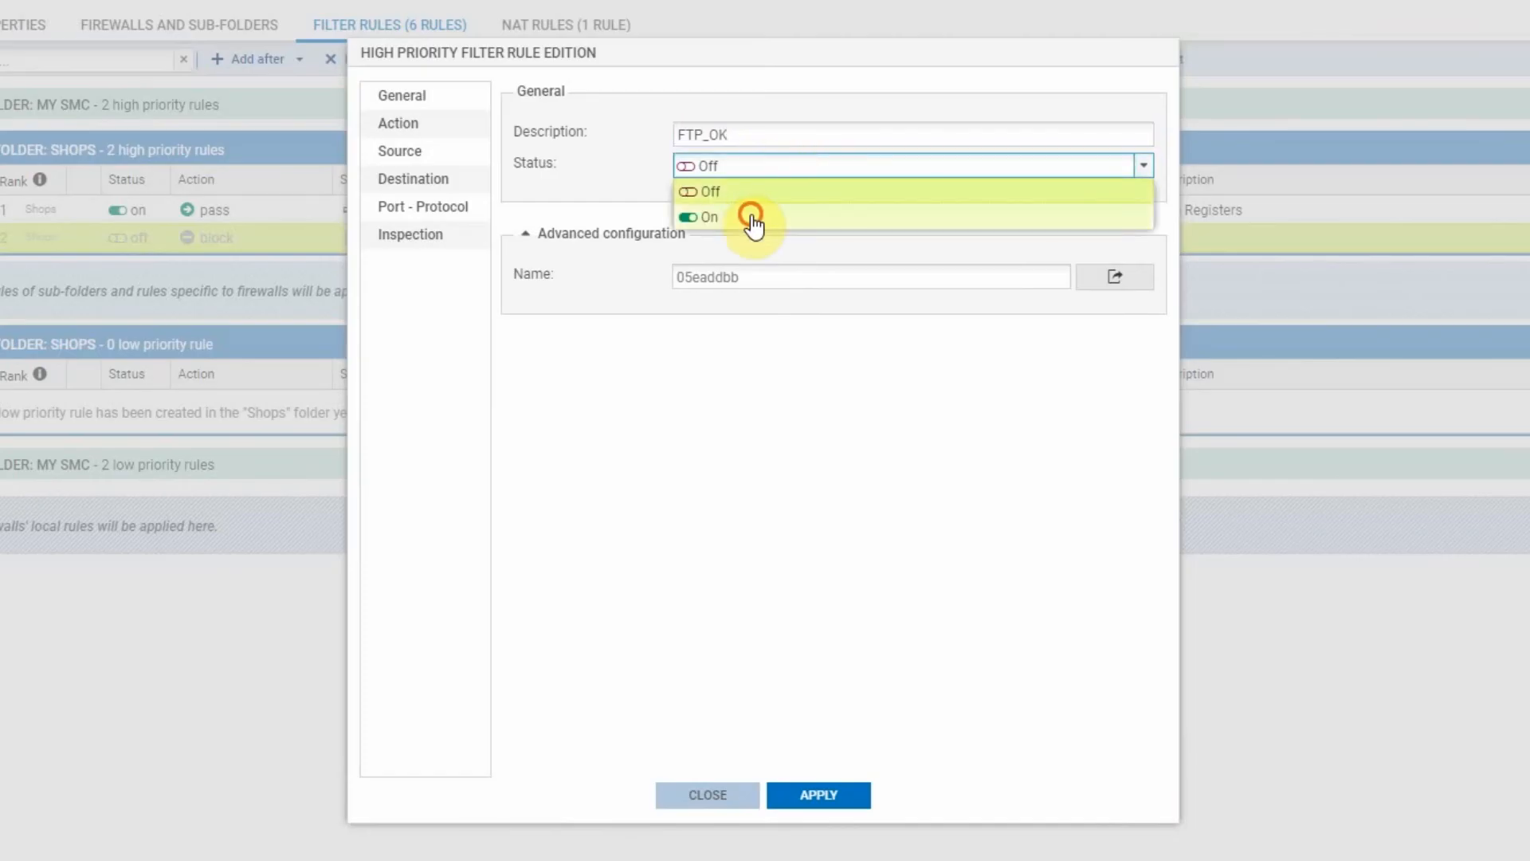
Step: Set the FTP_OK rule's action to pass
left_click(414, 130)
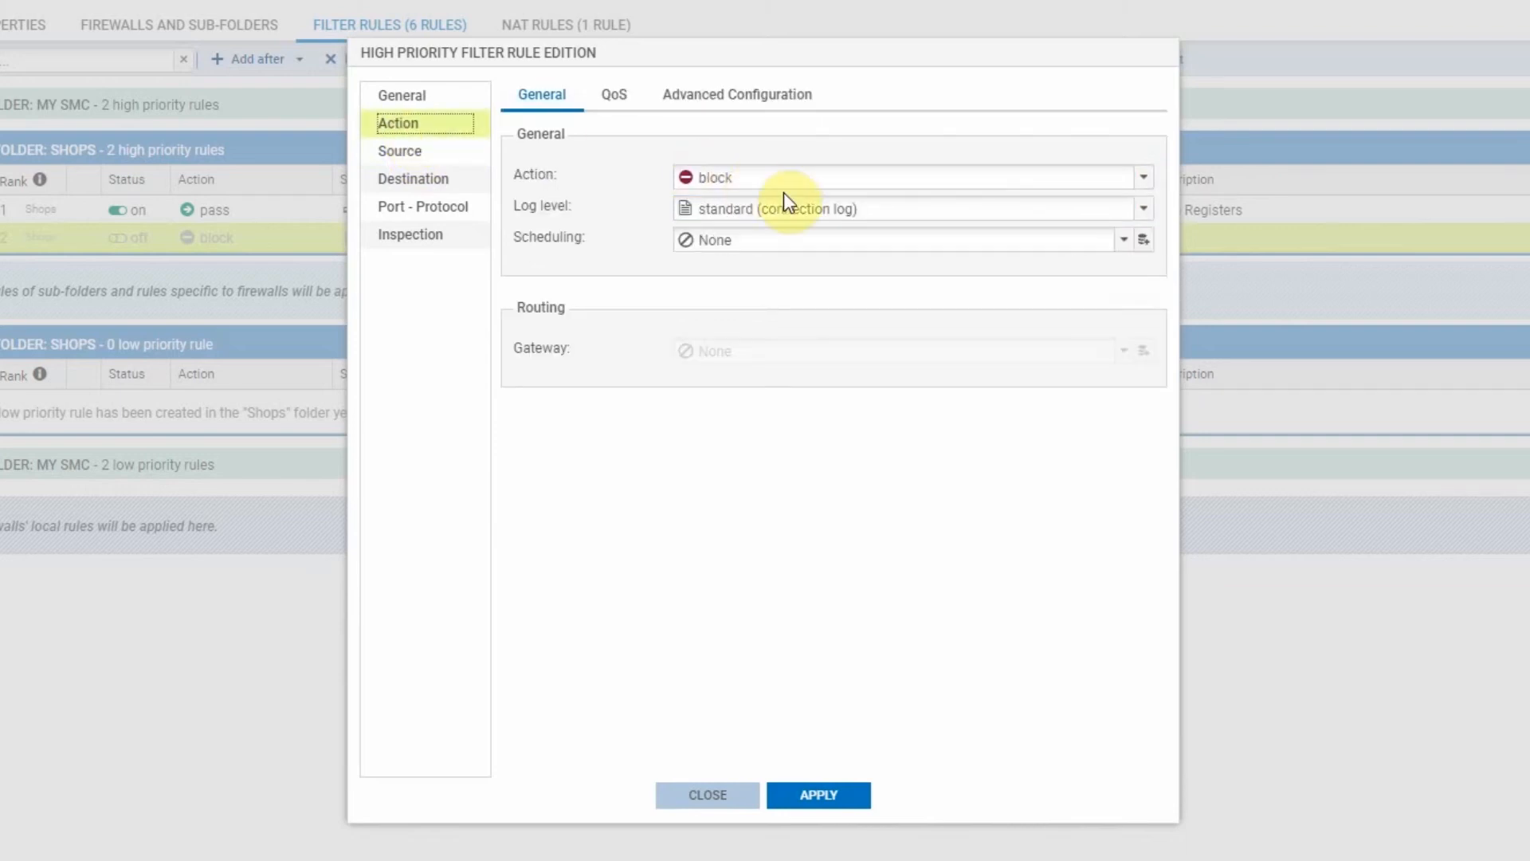
left_click(791, 181)
left_click(767, 203)
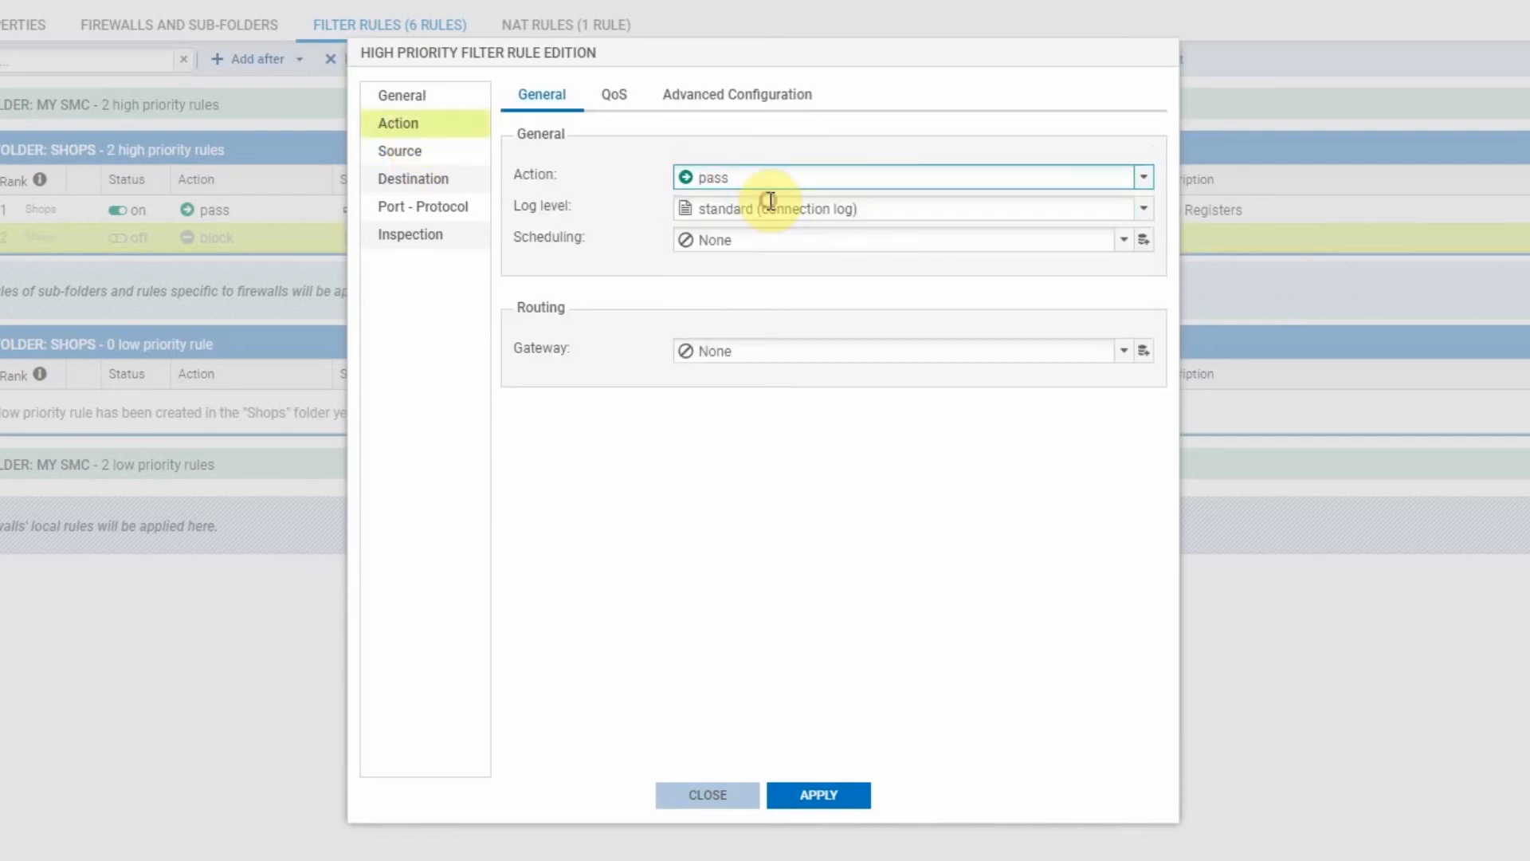
Step: Add LOCAL_LAN as the source host of the FTP_OK rule
left_click(438, 150)
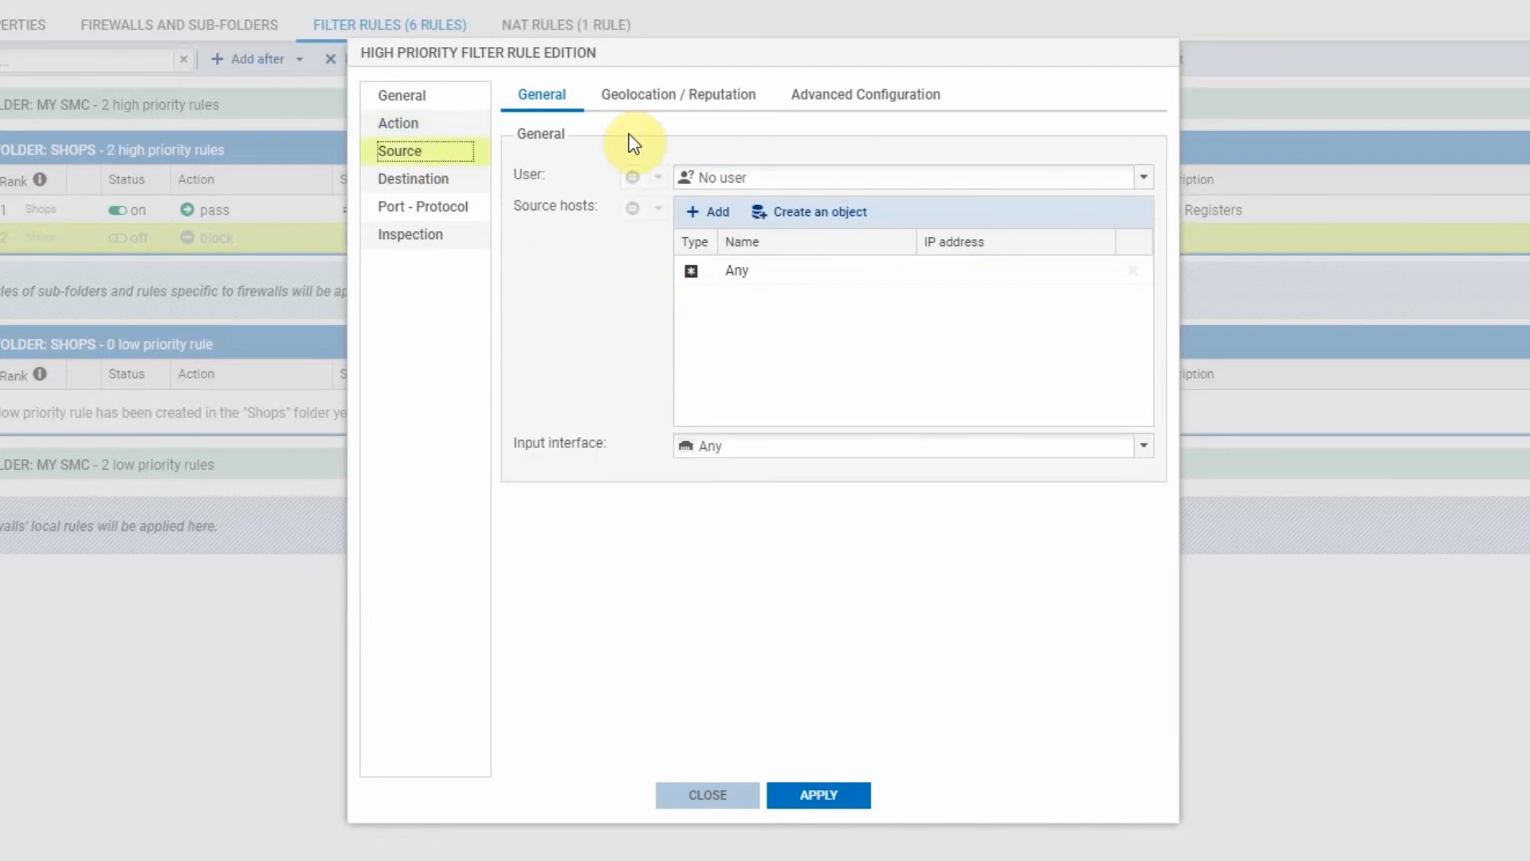
left_click(721, 216)
type("lo")
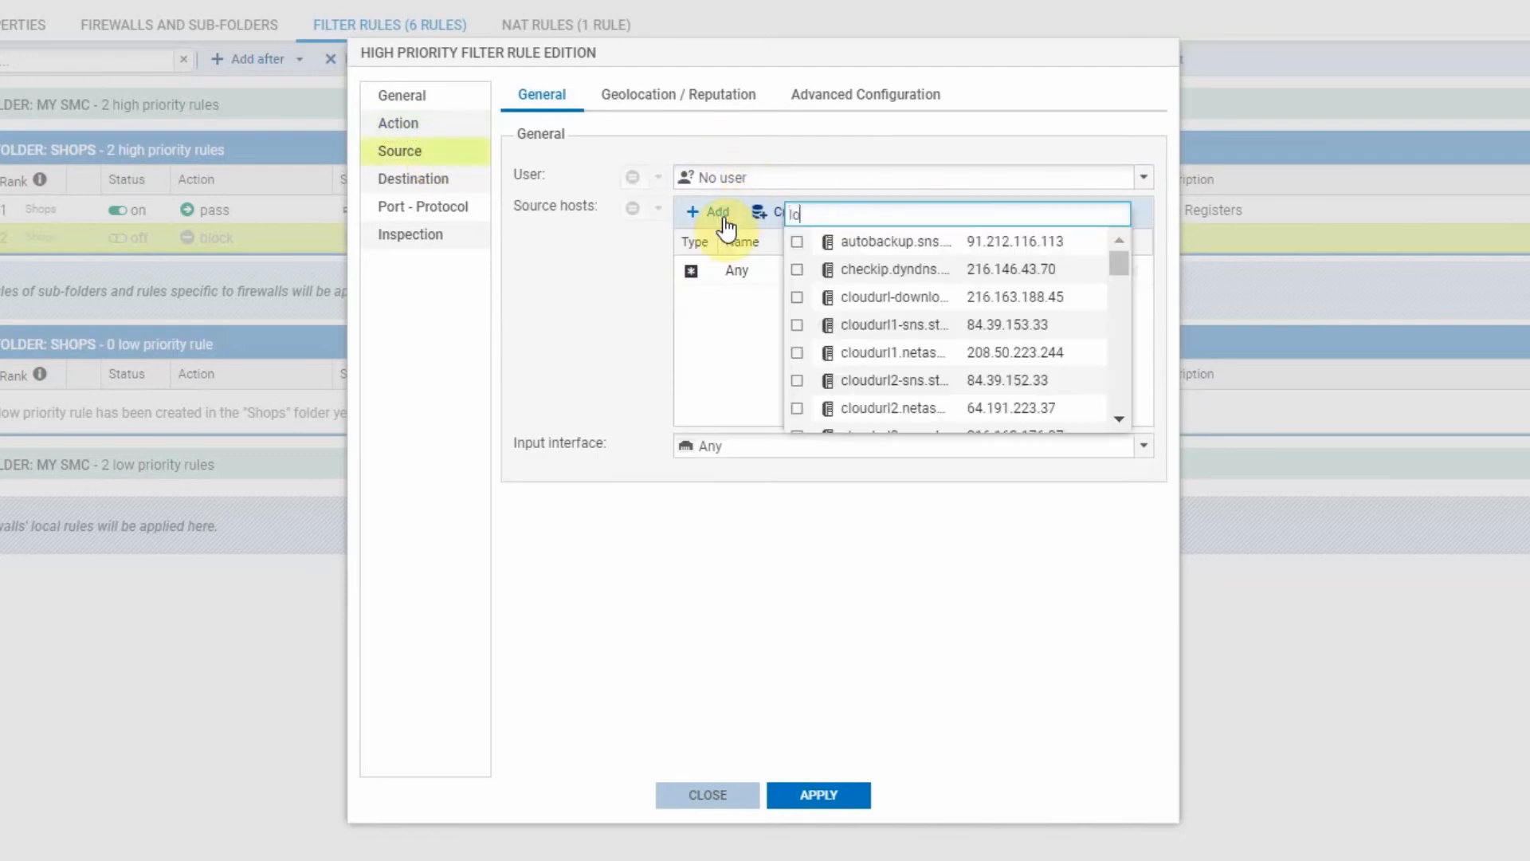
type("cal")
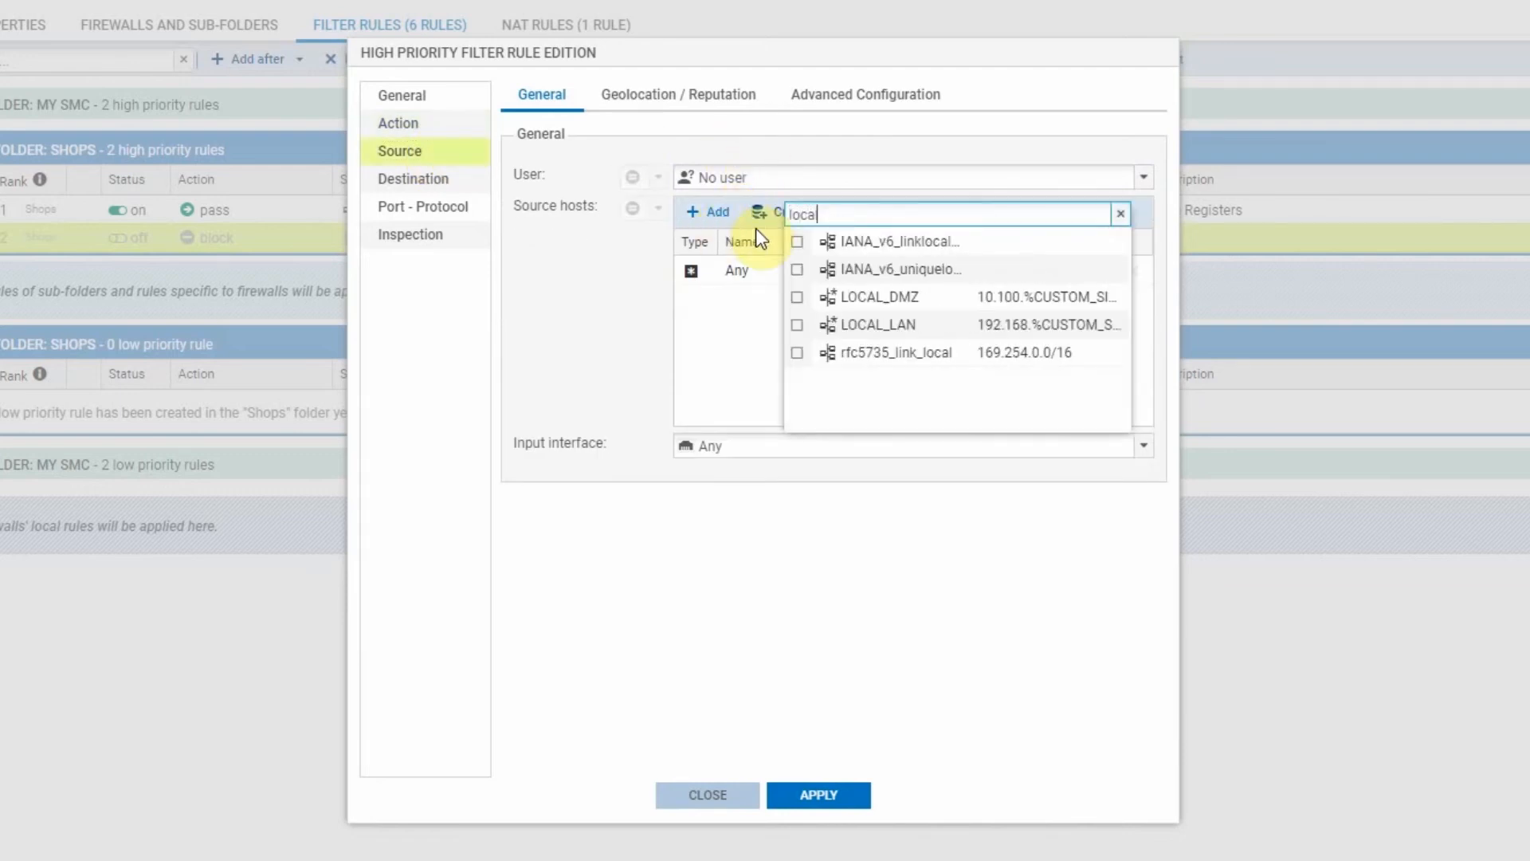
left_click(877, 332)
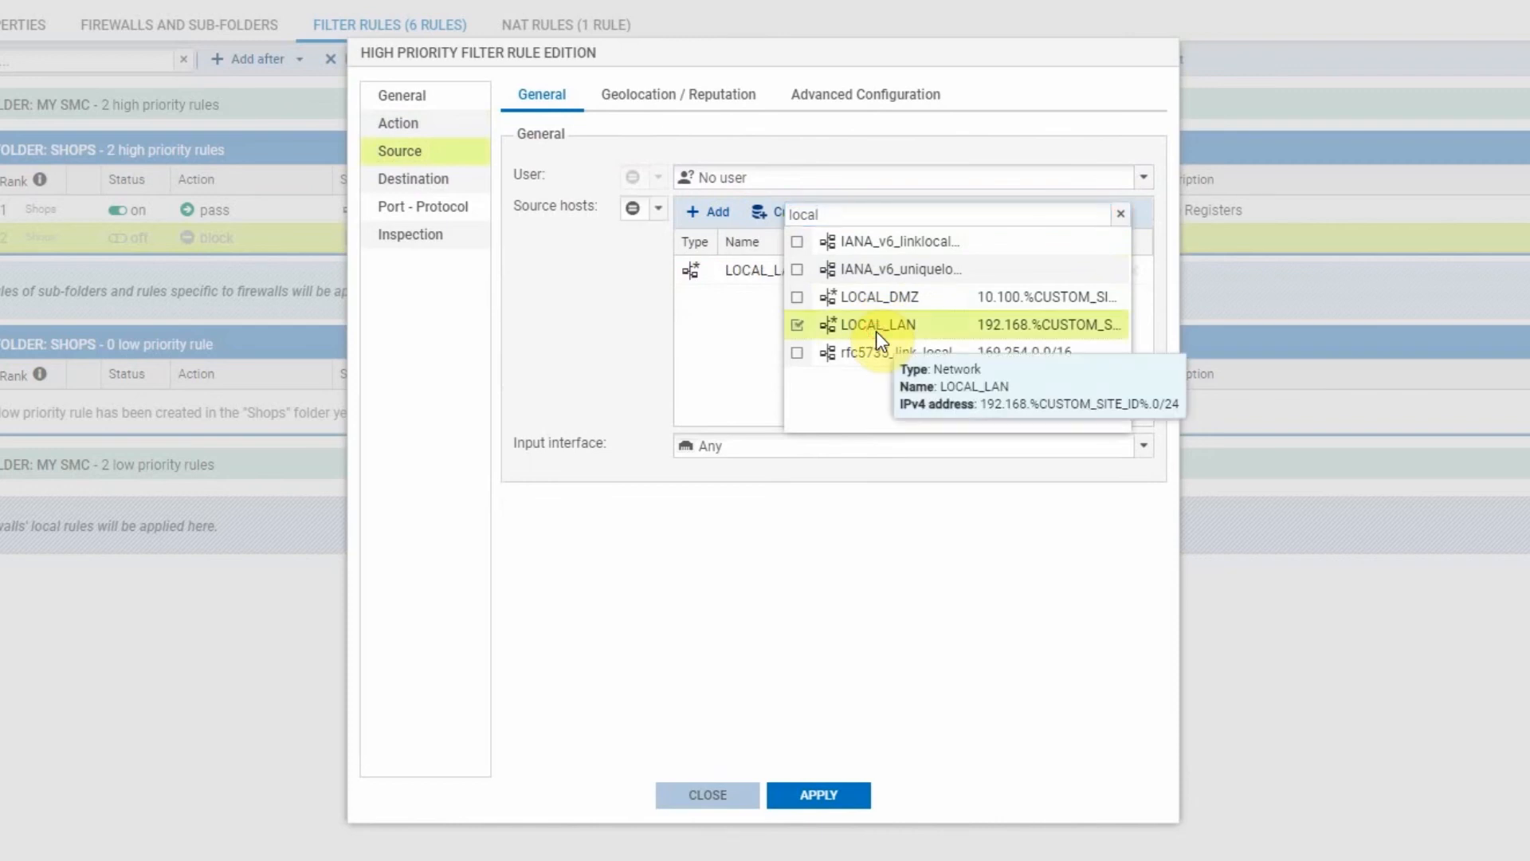
Step: Add ftp as the destination port of the FTP_OK rule and apply the rule's settings
left_click(420, 209)
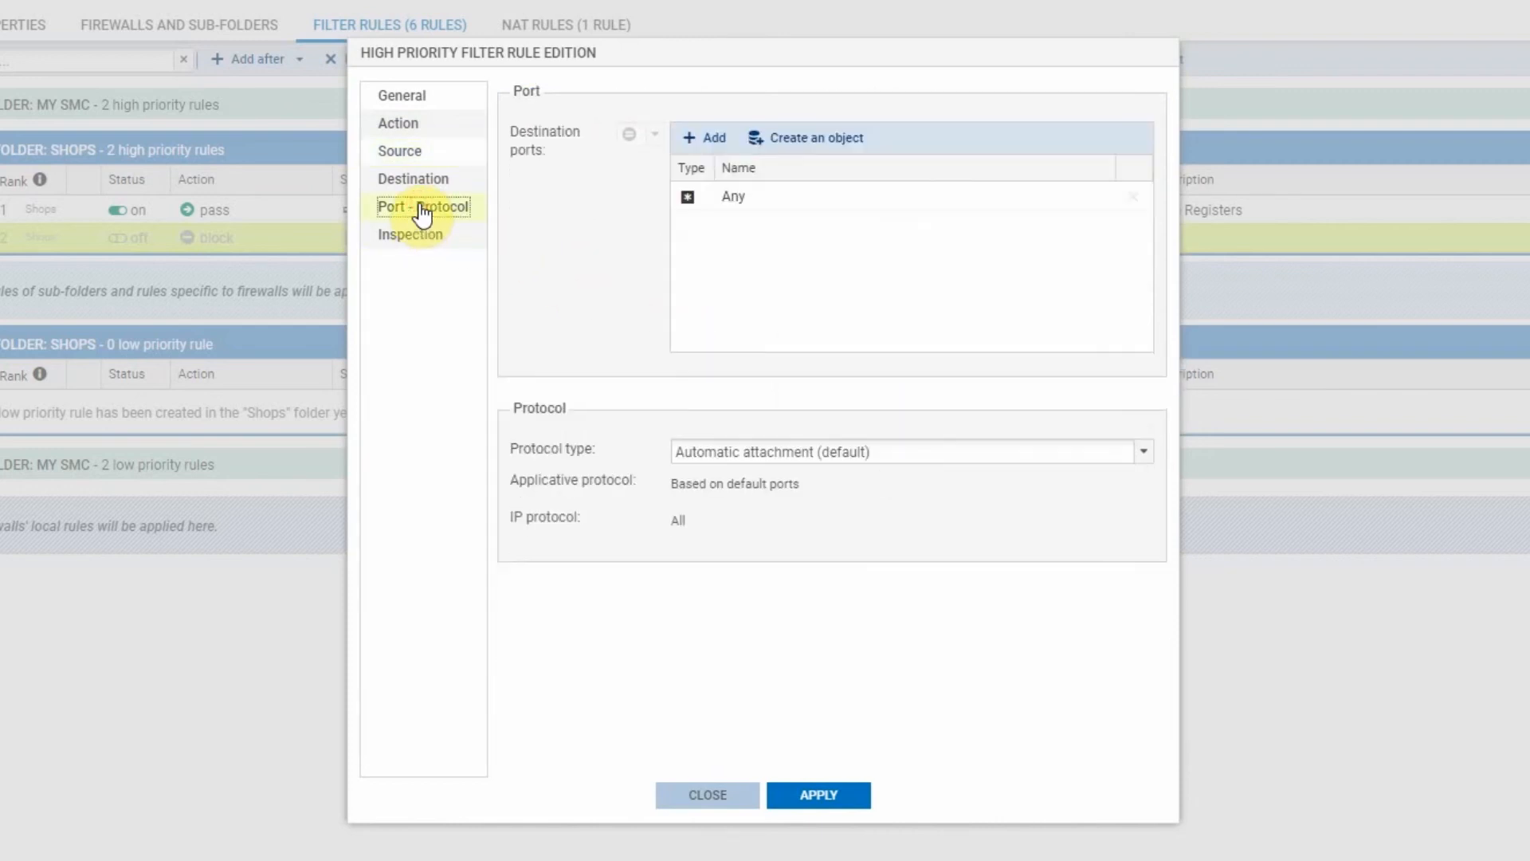
left_click(725, 138)
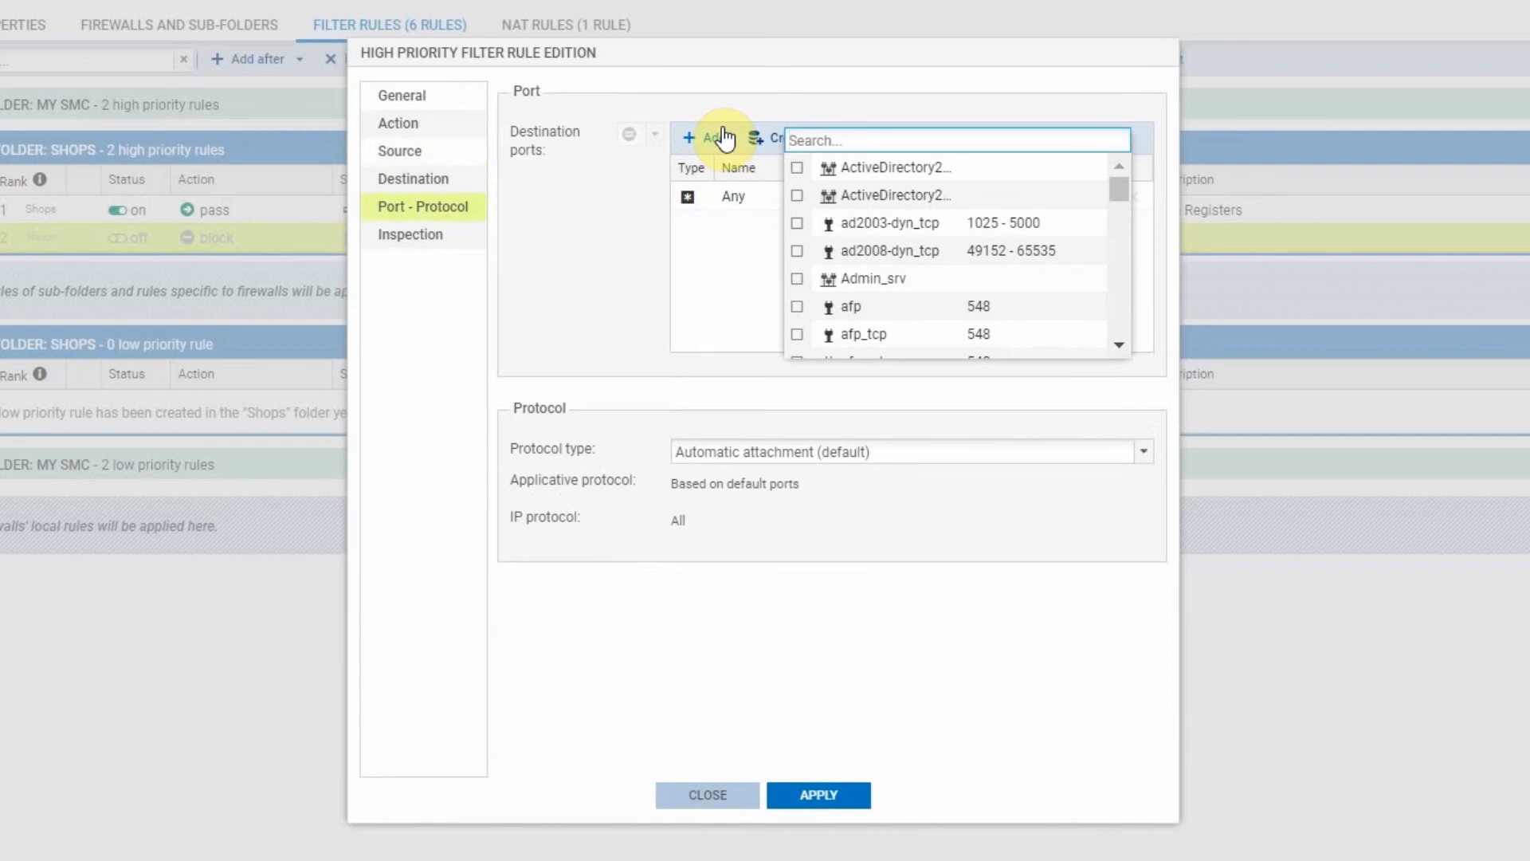
type("ftp")
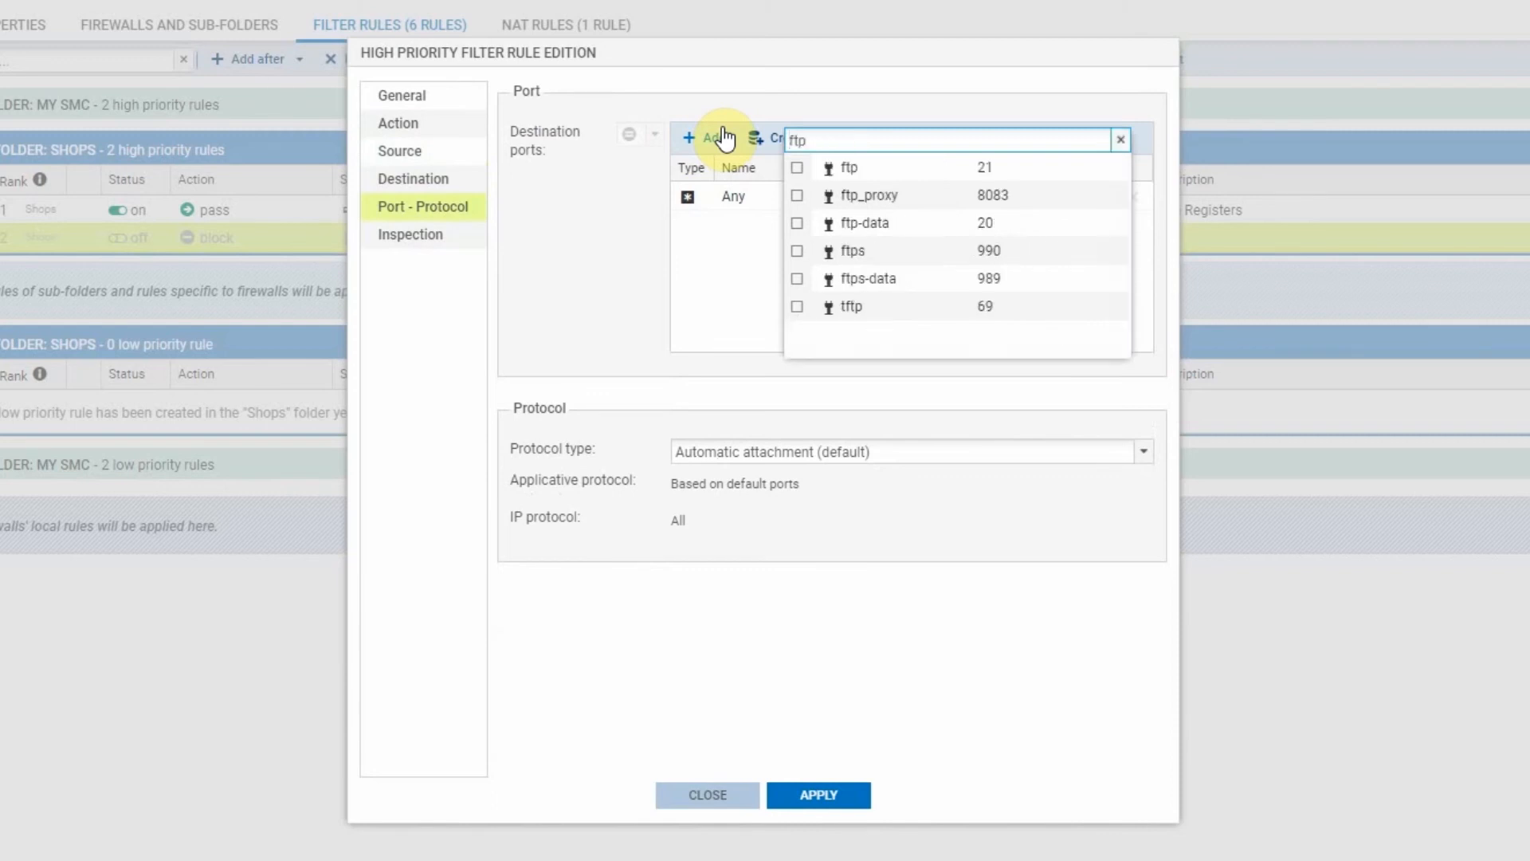
left_click(877, 173)
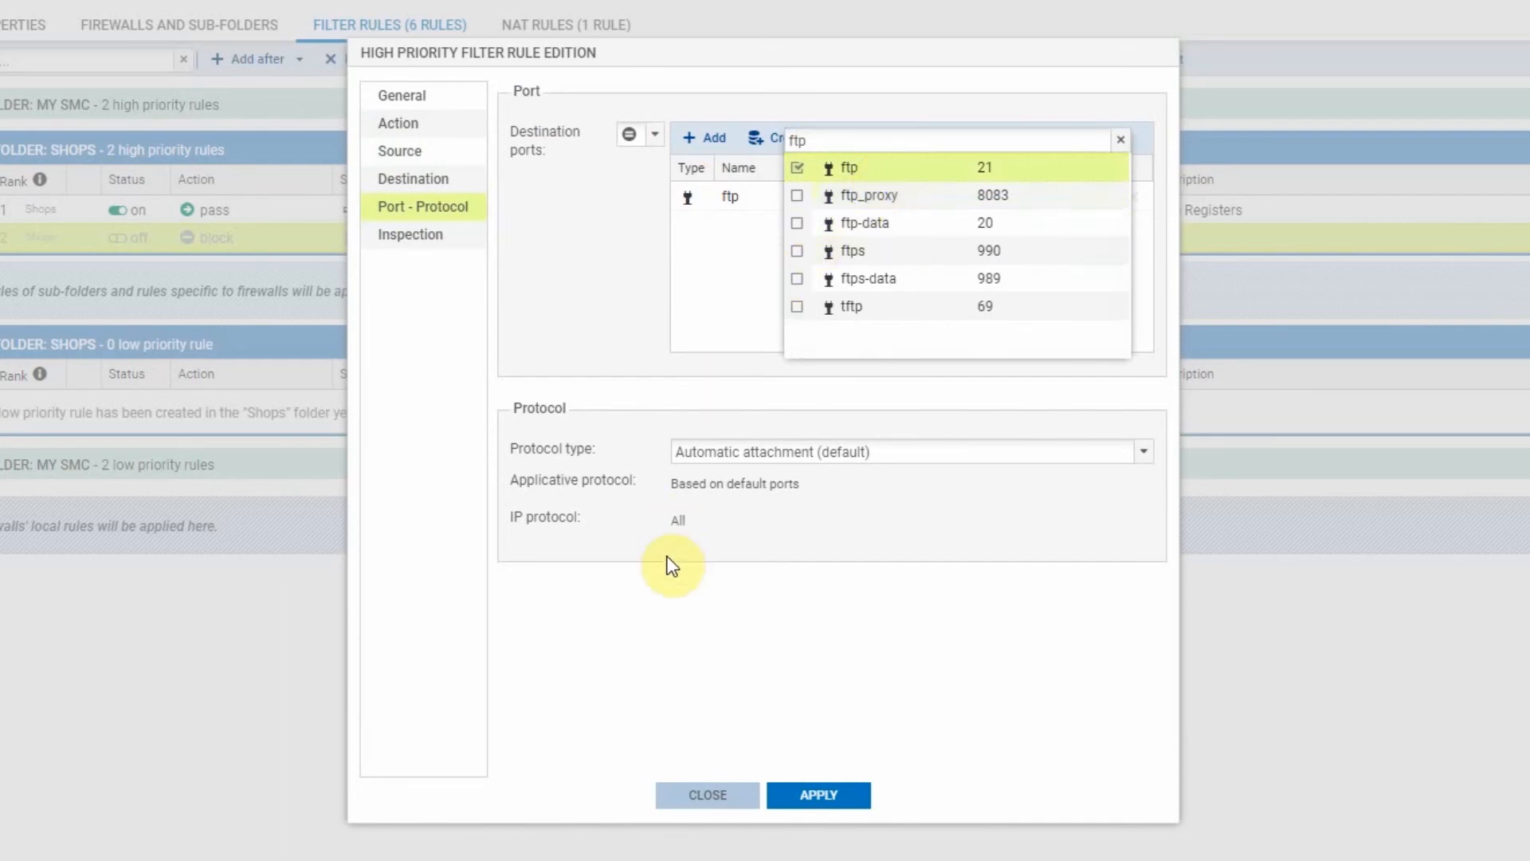
left_click(666, 601)
left_click(807, 797)
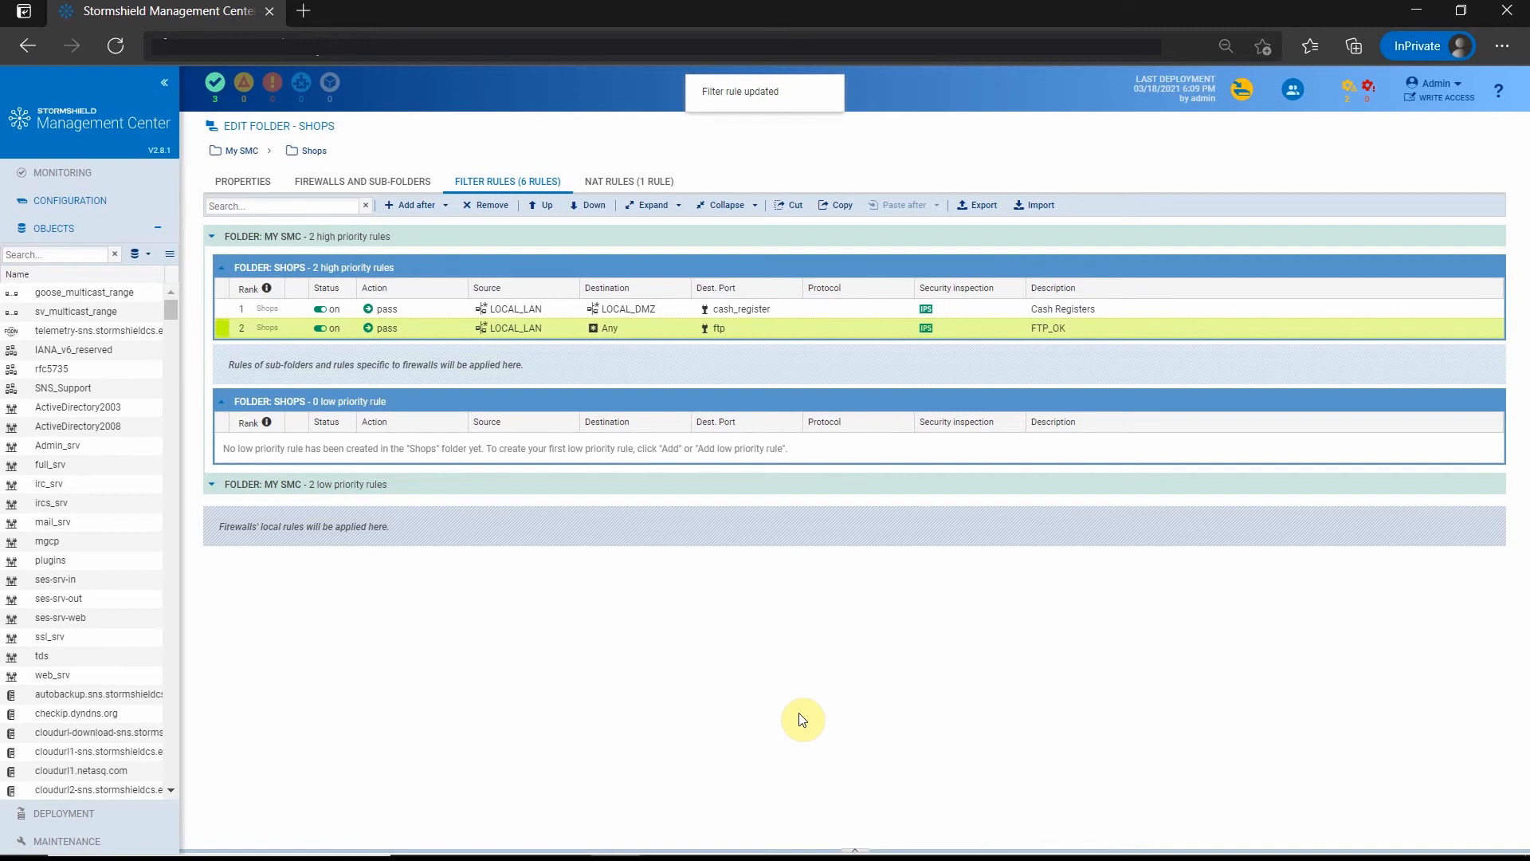
Step: Open the configuration deployment page and select all firewalls, Alpha, Bravo and Charlie, for deployment
left_click(158, 228)
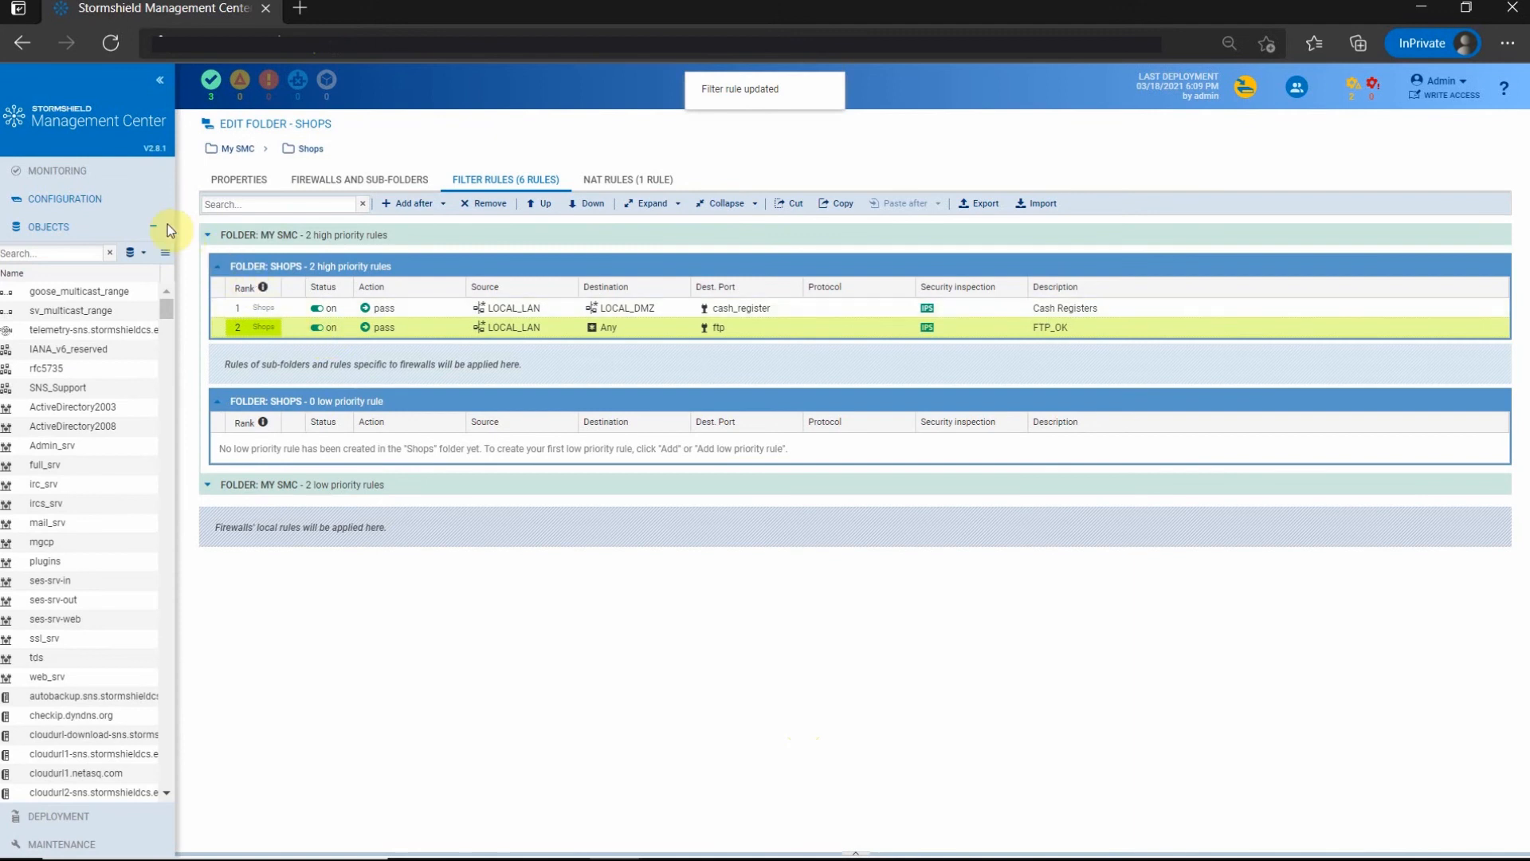
left_click(152, 227)
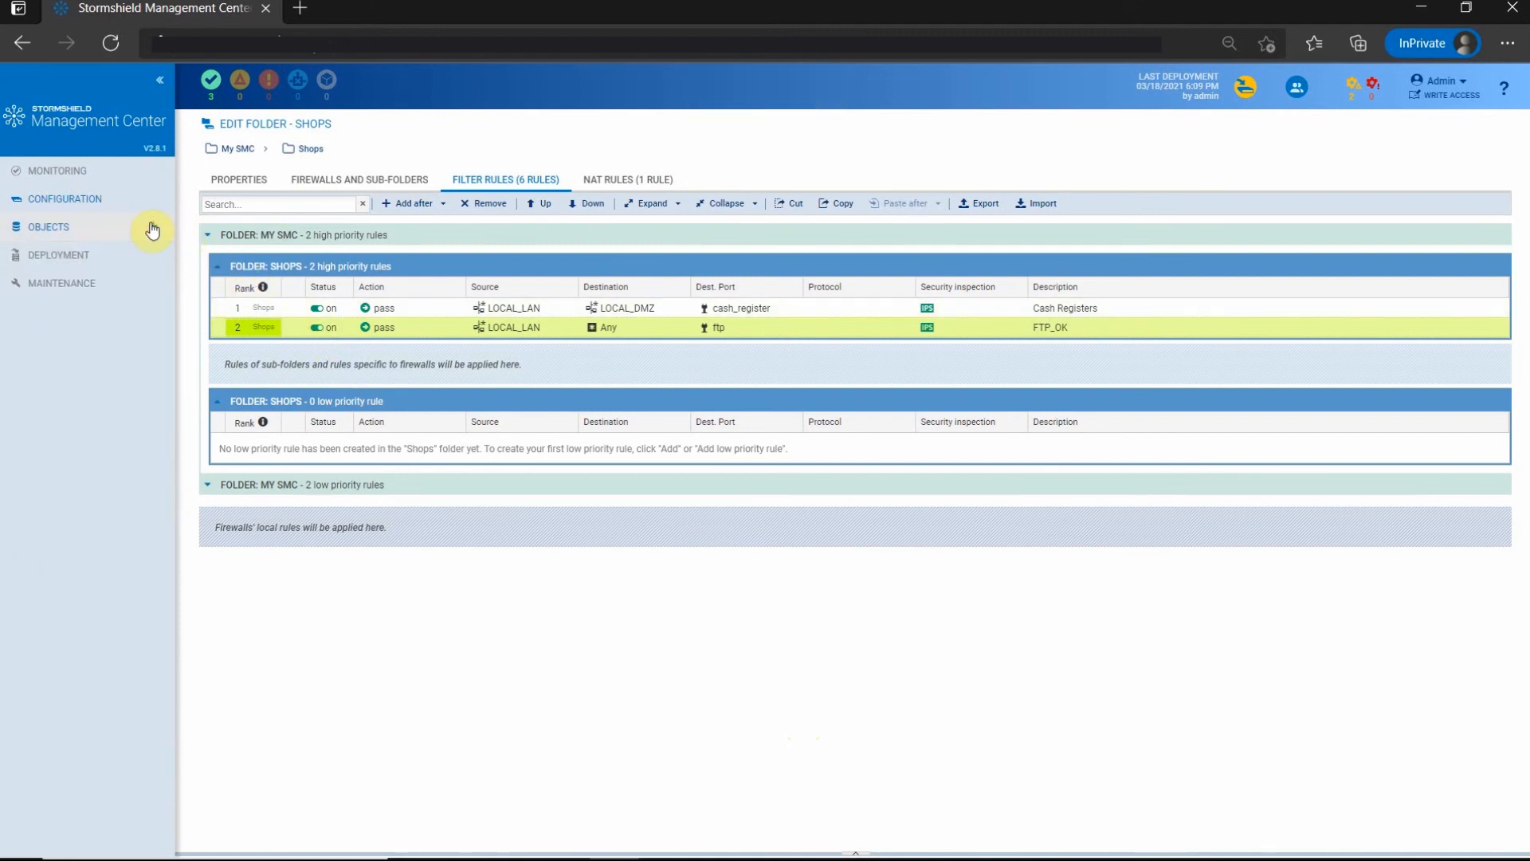
left_click(145, 257)
left_click(134, 281)
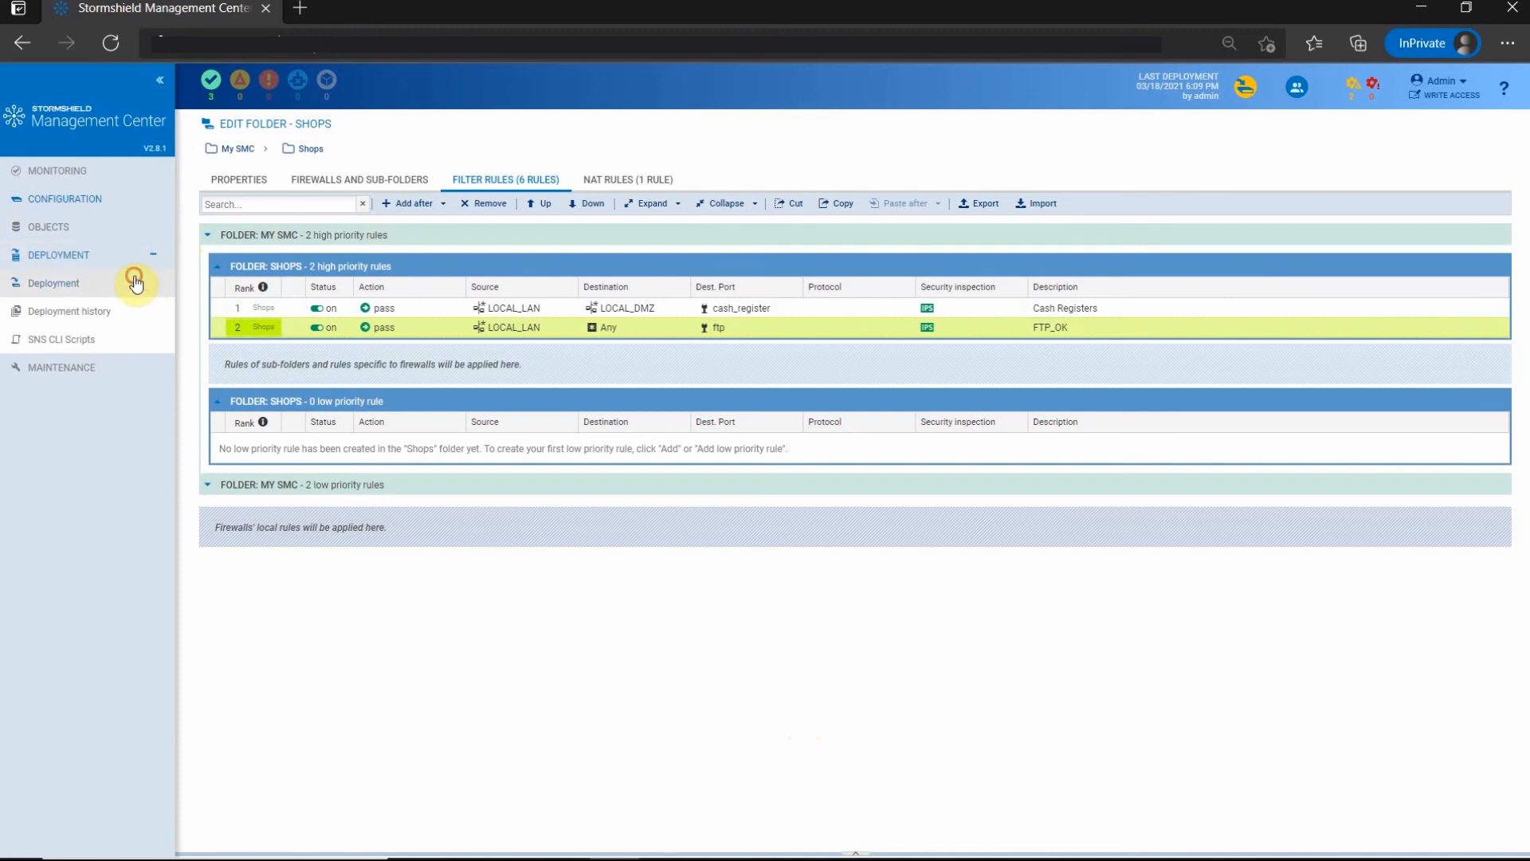
left_click(135, 284)
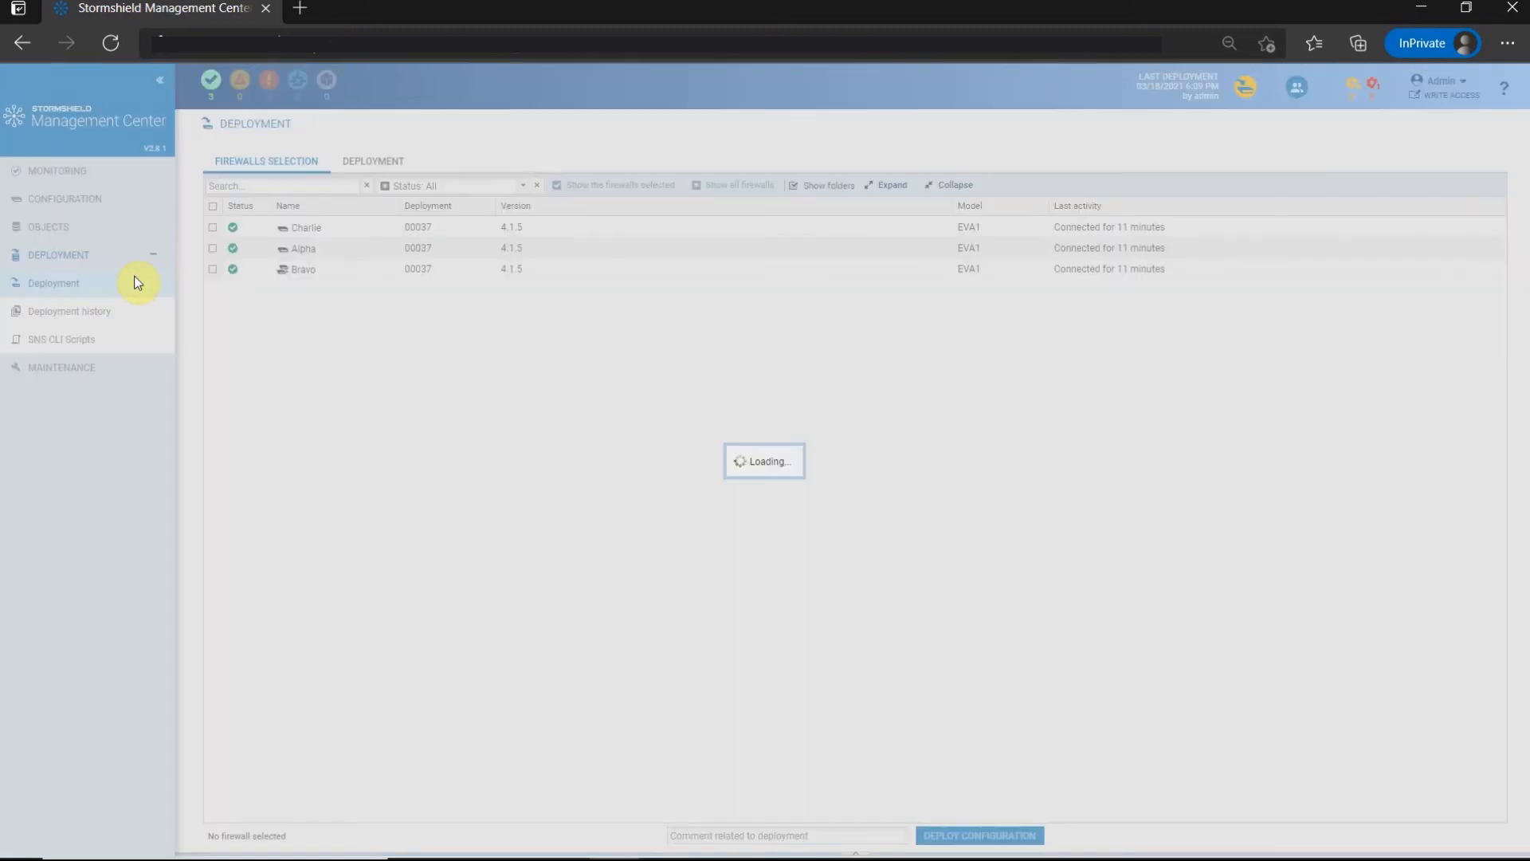
left_click(215, 207)
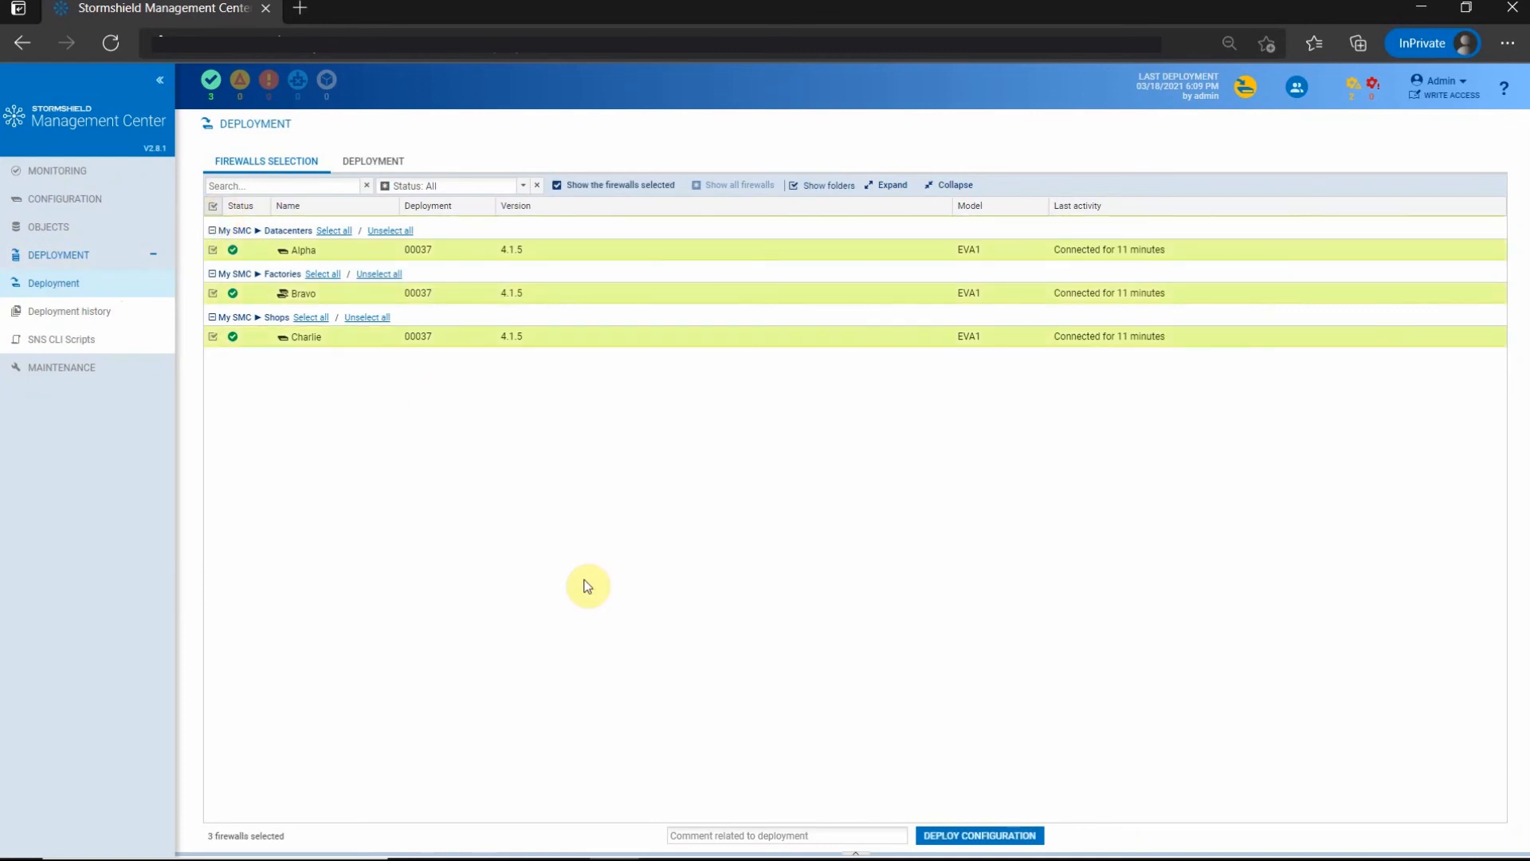
Step: Enter a deployment comment beginning with FTP for the selected firewalls
left_click(772, 831)
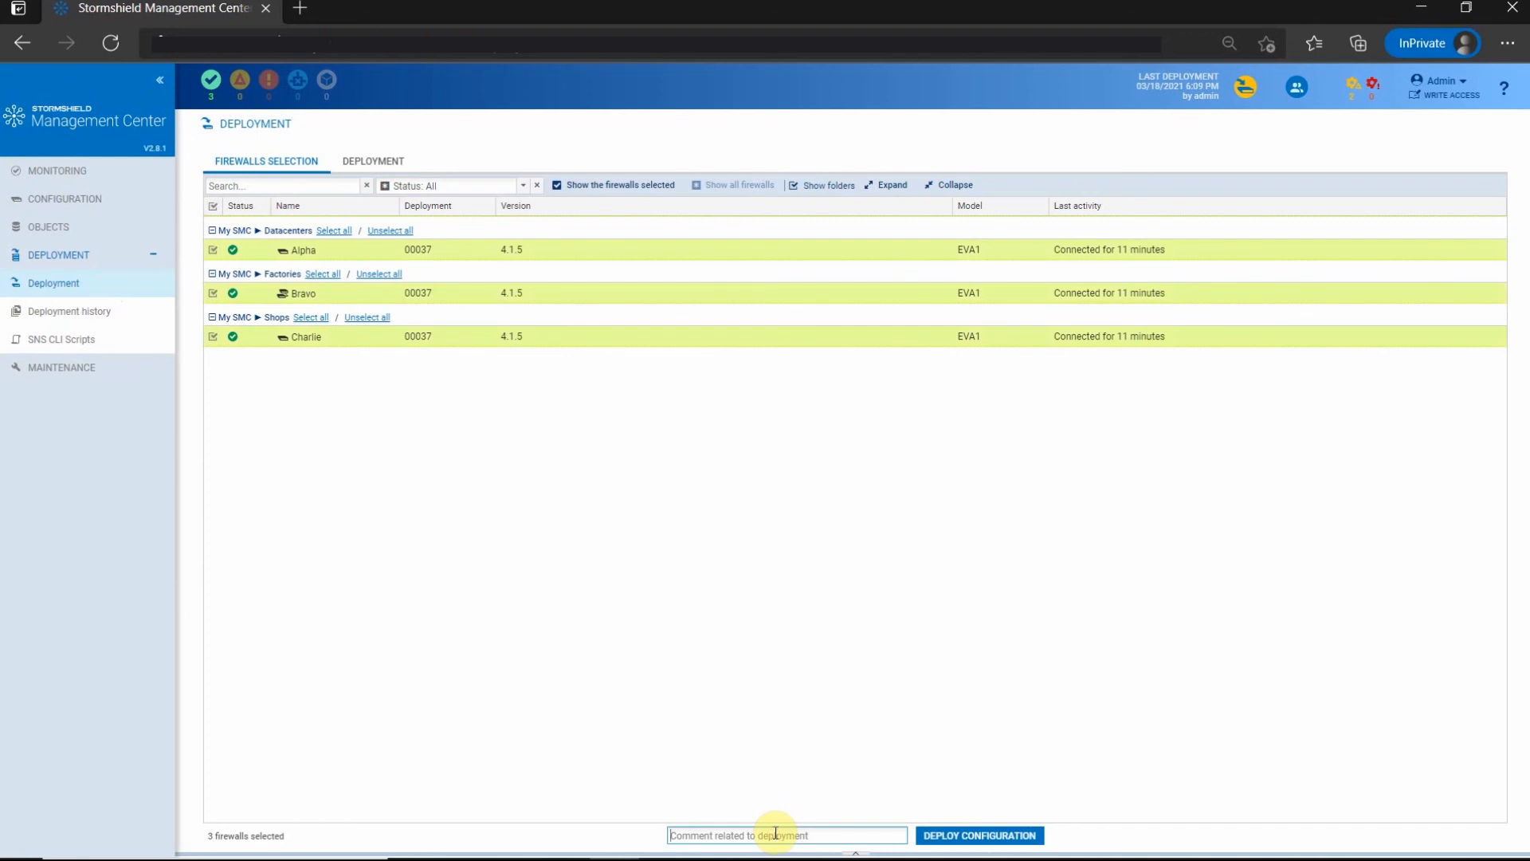
type("FTF")
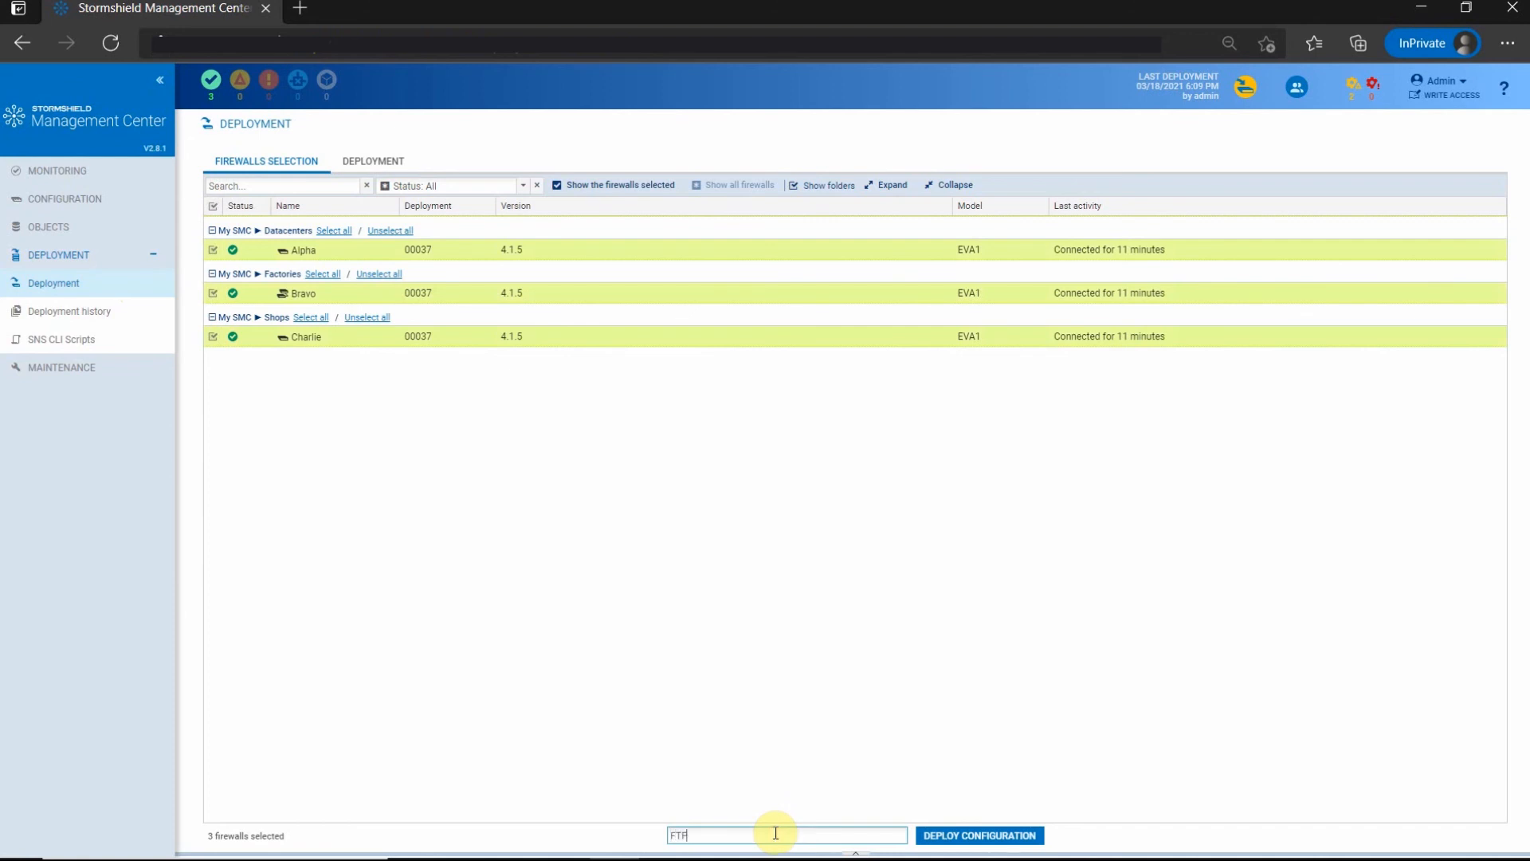